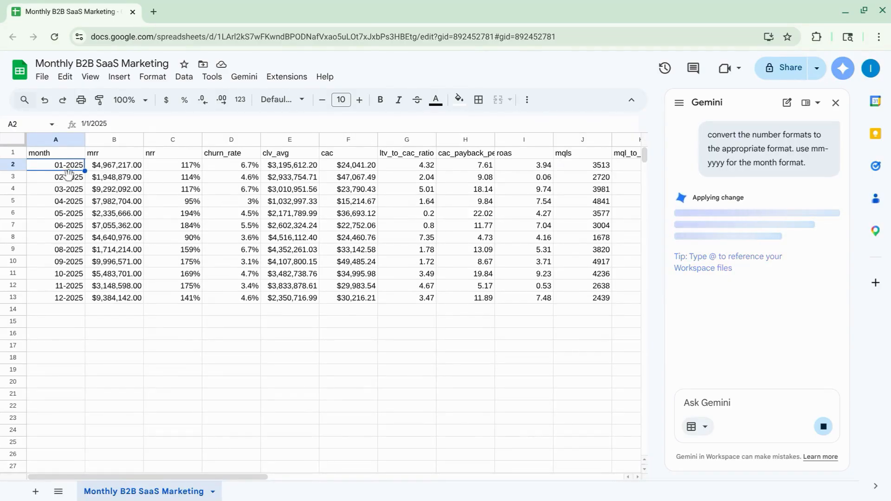
# Check the number formats applied to the month column and the mrr column.
pyautogui.moveTo(52, 166); pyautogui.dragTo(62, 301)
pyautogui.click(117, 165)
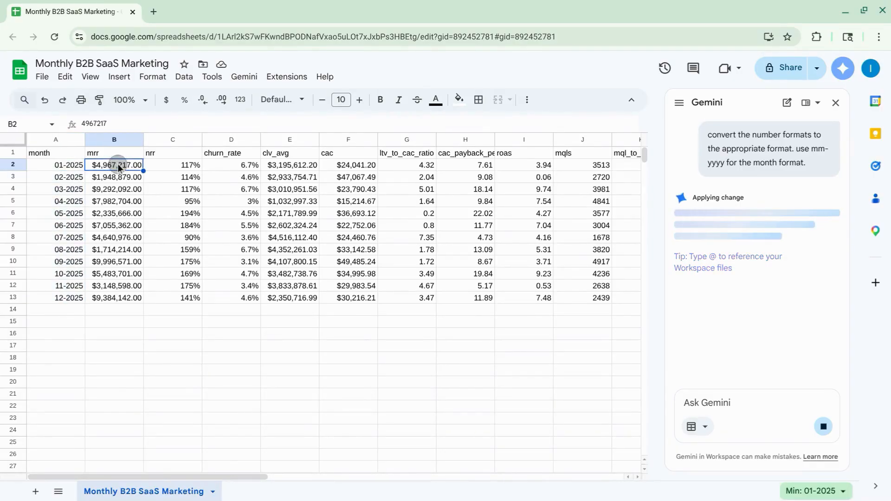
pyautogui.moveTo(116, 164); pyautogui.dragTo(705, 288)
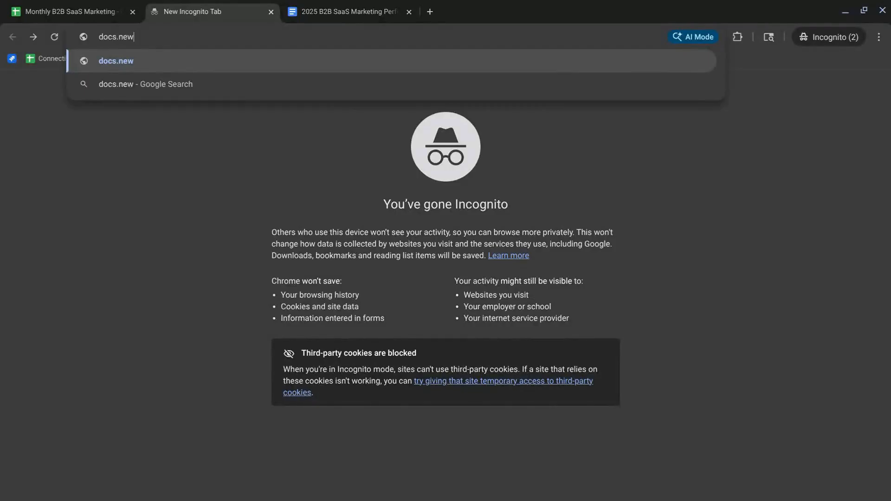
# Create a blank document through docs.new and return to the marketing sheet to check the Gemini request "Create data visualizations from the data".
pyautogui.press('Return')
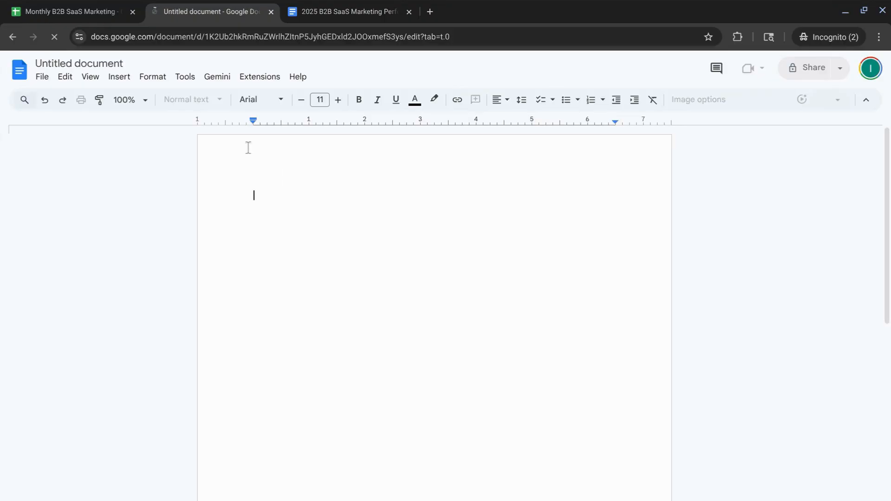
pyautogui.click(101, 14)
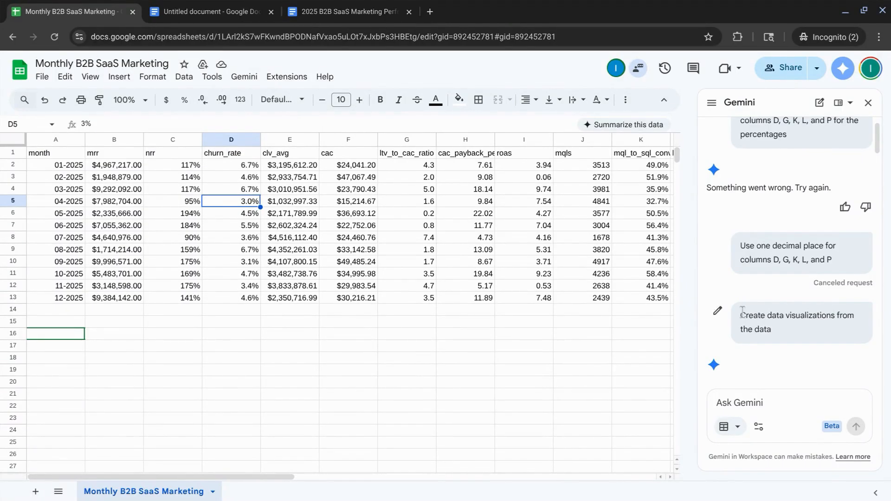
pyautogui.moveTo(740, 314); pyautogui.dragTo(787, 331)
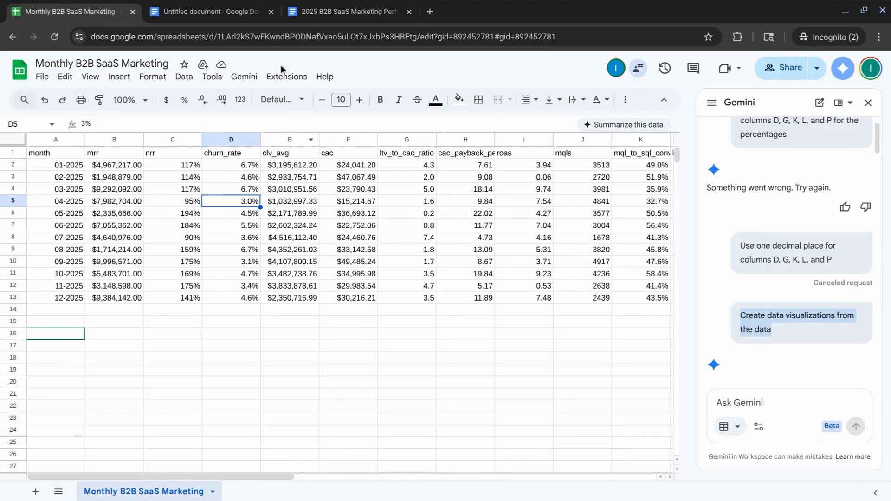
# In the blank document, add the Monthly B2B SaaS Marketing sheet from Drive as a source and prompt Gemini with "Create a report from this data.".
pyautogui.click(229, 14)
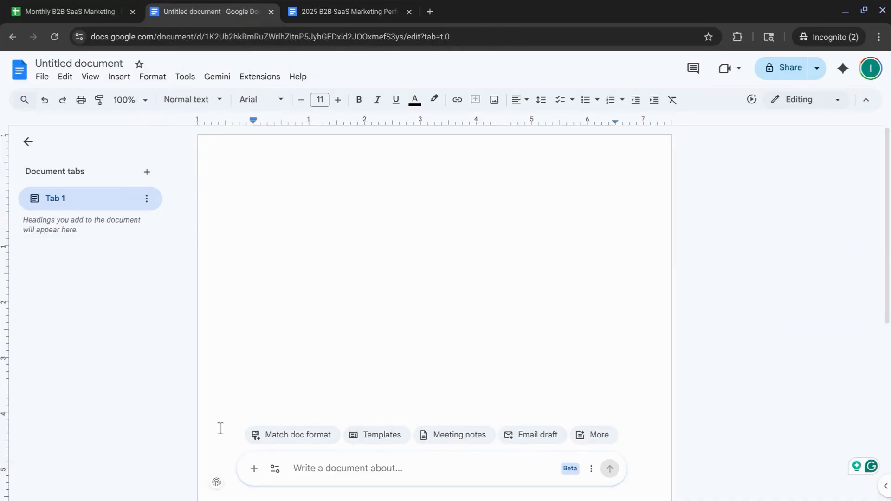
pyautogui.click(254, 469)
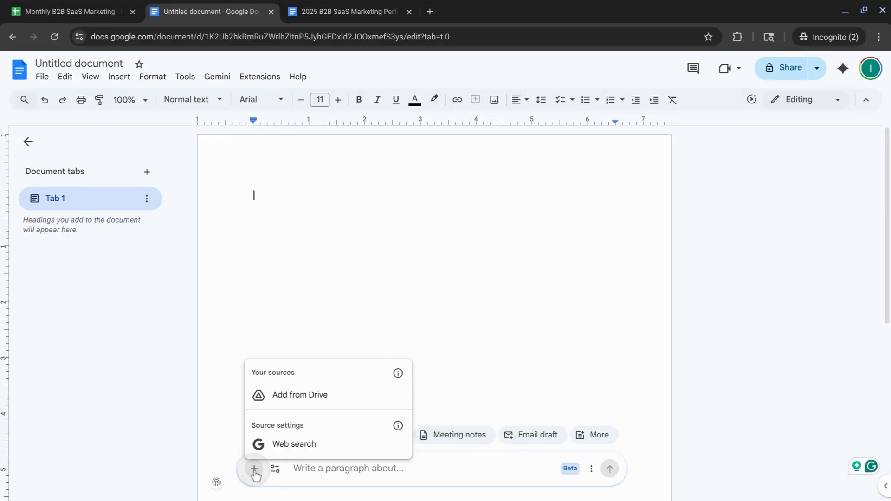
pyautogui.click(307, 398)
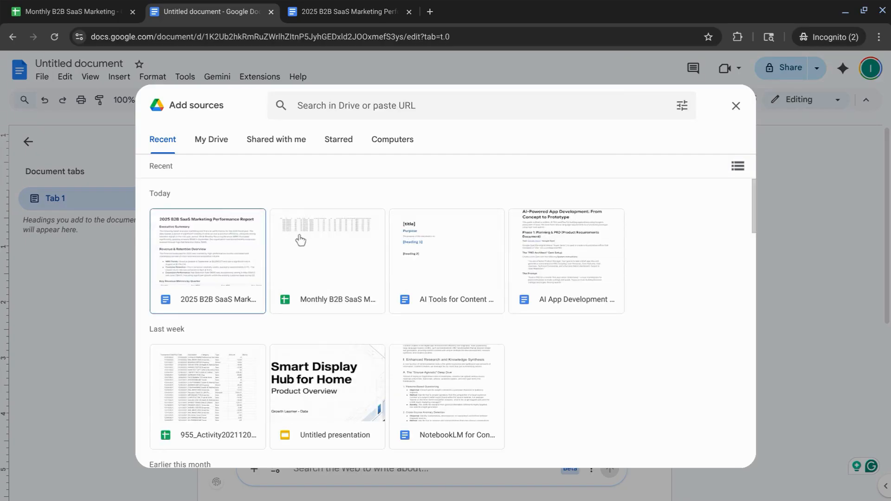
pyautogui.click(302, 240)
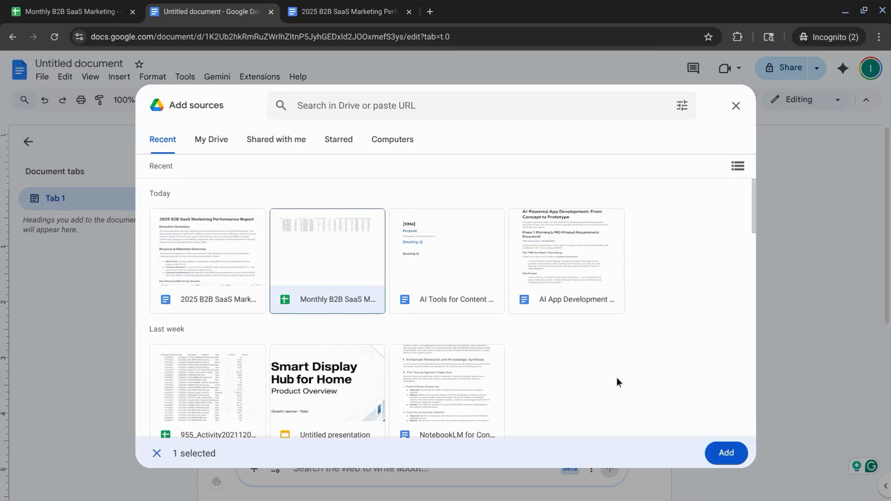
pyautogui.click(726, 452)
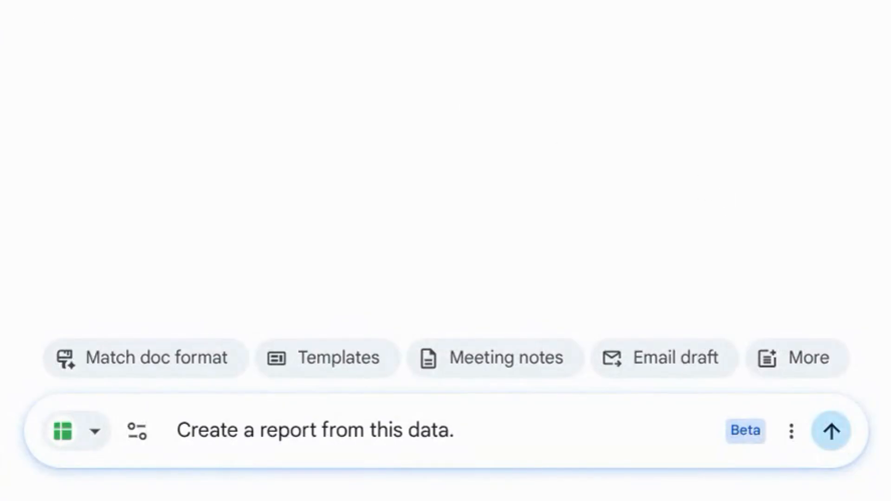
pyautogui.click(841, 432)
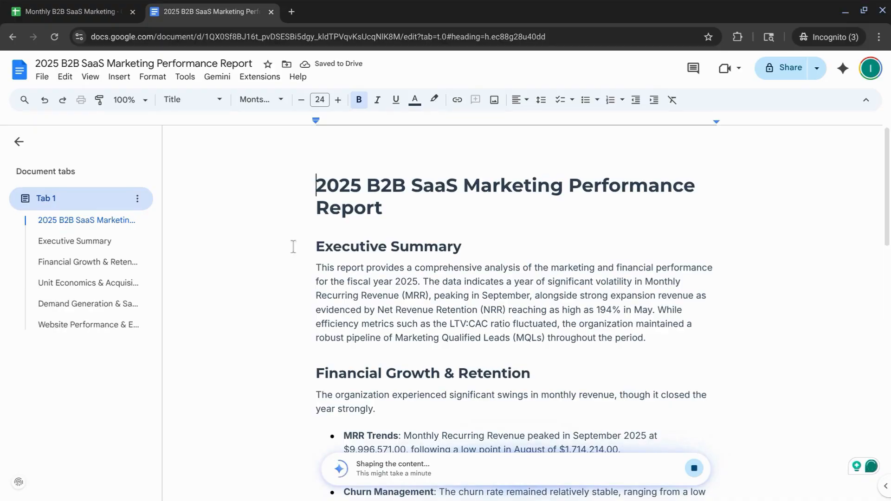
# Read through the generated 2025 B2B SaaS Marketing Performance Report down to the Strategic Insights section.
pyautogui.scroll(-3, 342, 280)
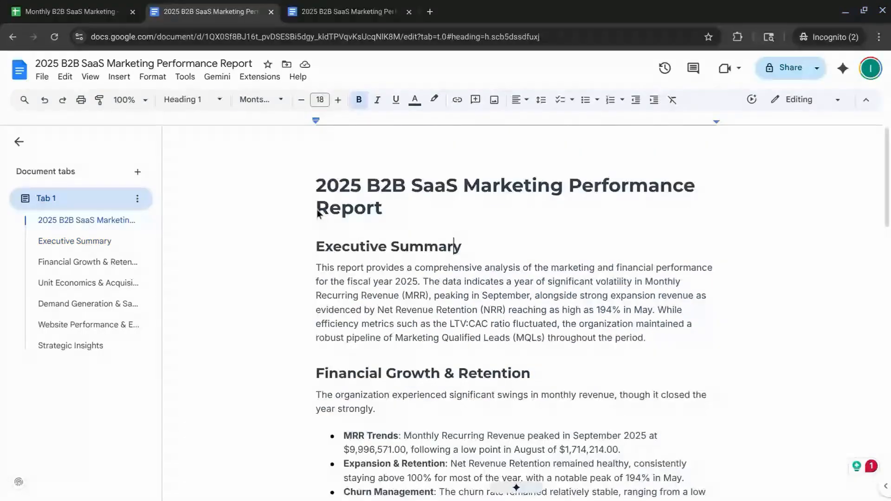
pyautogui.scroll(-9, 317, 213)
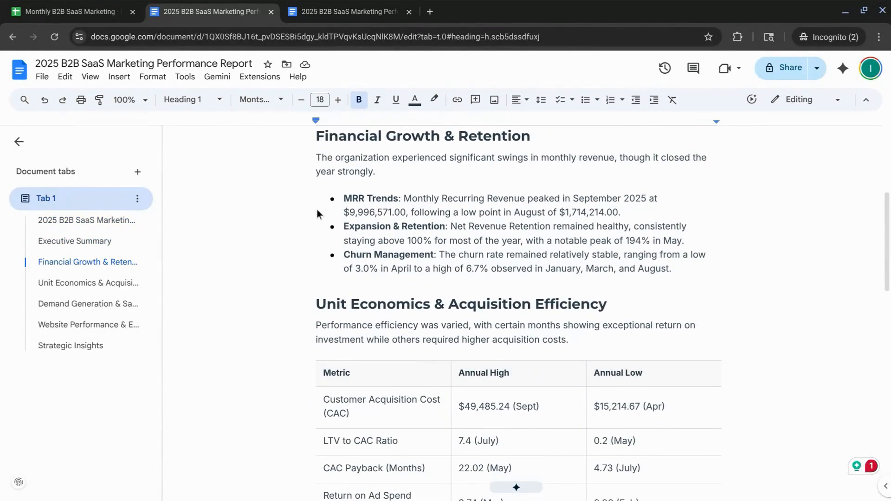
pyautogui.scroll(-15, 316, 210)
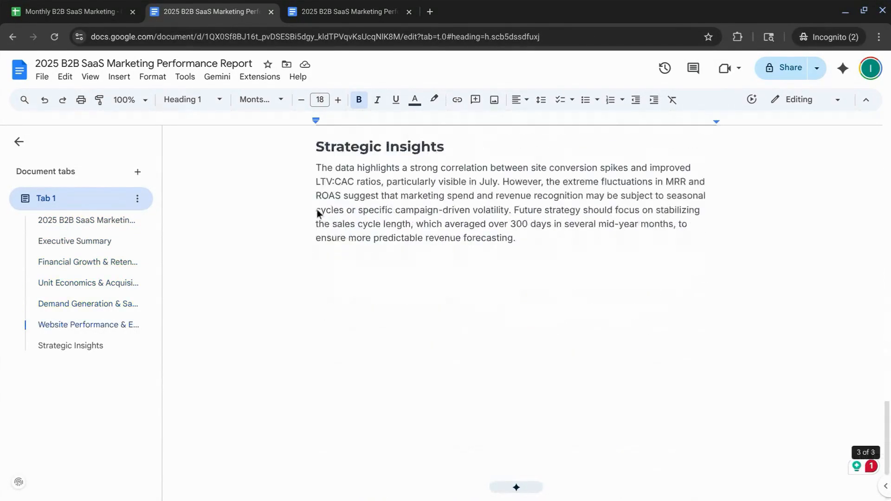
# Switch to the other version of the performance report and review its sections and tables through the Strategic Recommendations.
pyautogui.click(346, 13)
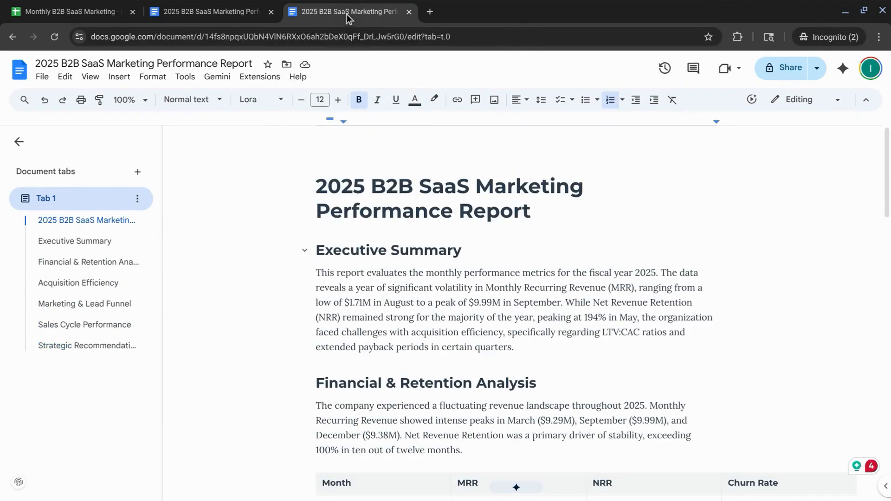
pyautogui.scroll(-2, 368, 205)
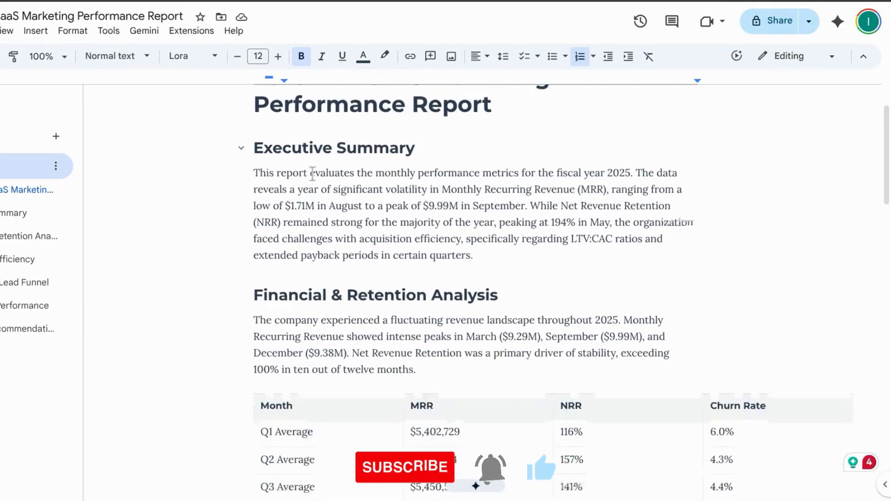
pyautogui.scroll(-4, 312, 174)
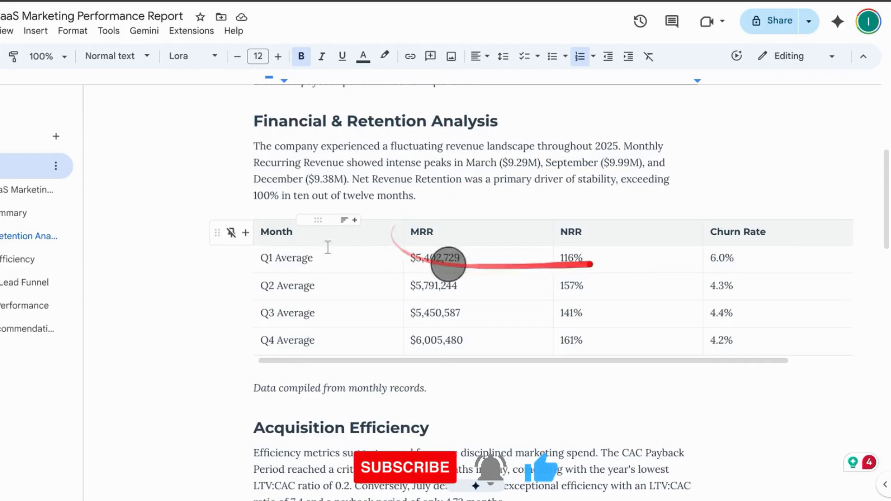
pyautogui.scroll(-8, 335, 255)
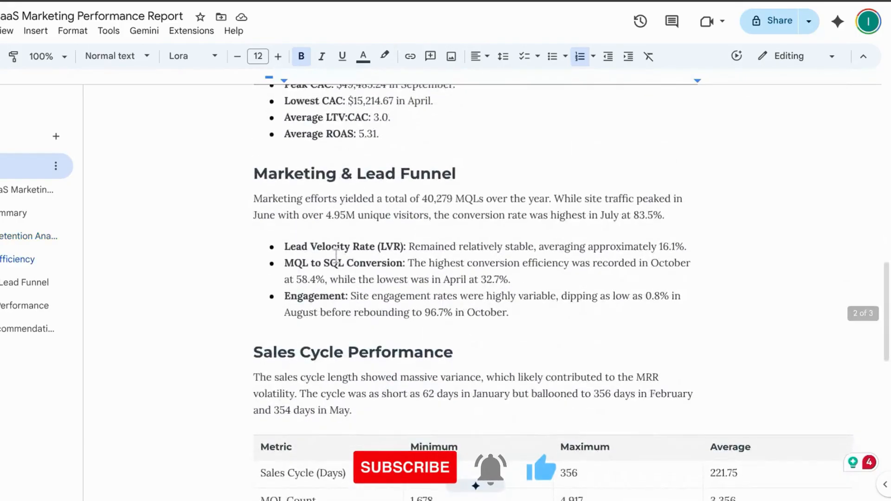
pyautogui.scroll(-6, 335, 255)
pyautogui.scroll(-3, 335, 255)
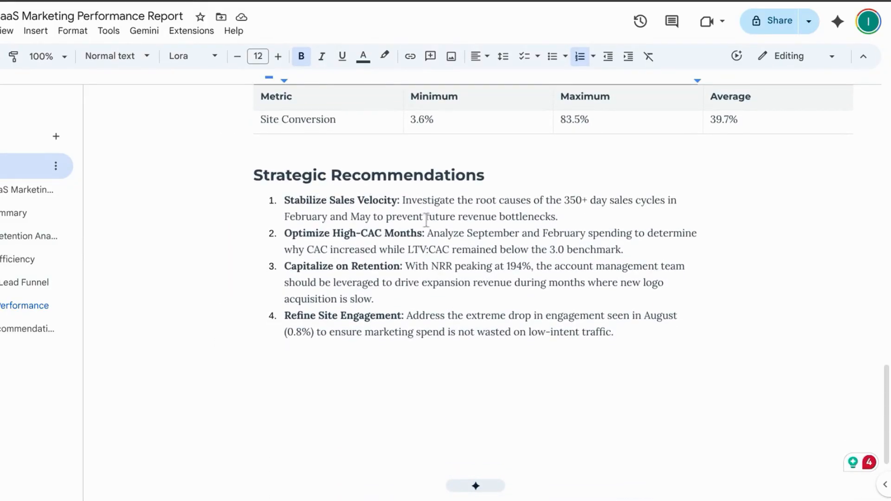
pyautogui.moveTo(403, 200); pyautogui.dragTo(567, 222)
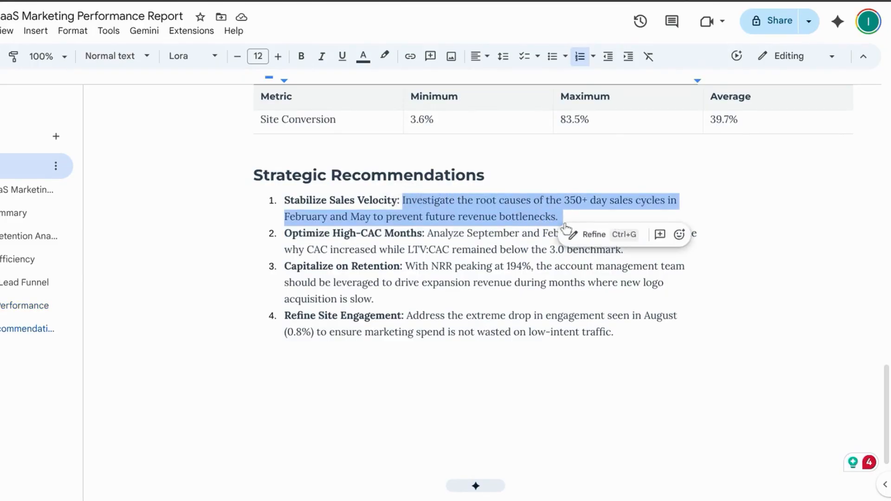
pyautogui.click(476, 250)
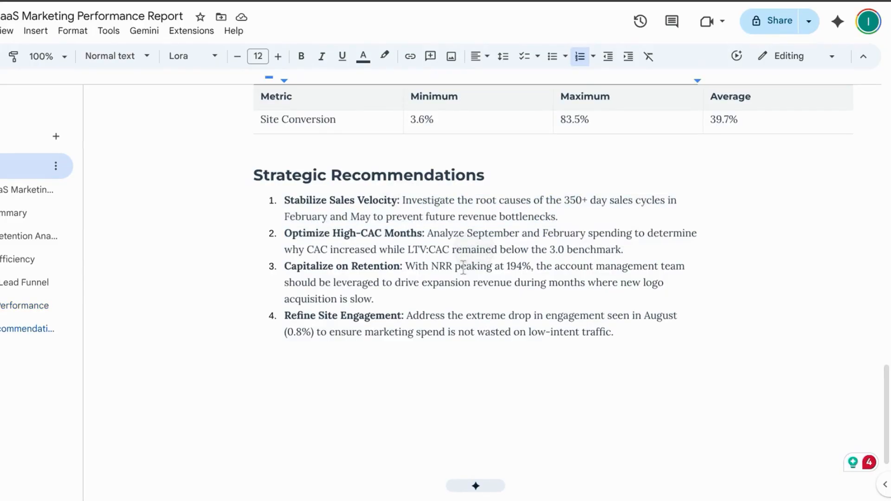
pyautogui.scroll(-1, 463, 267)
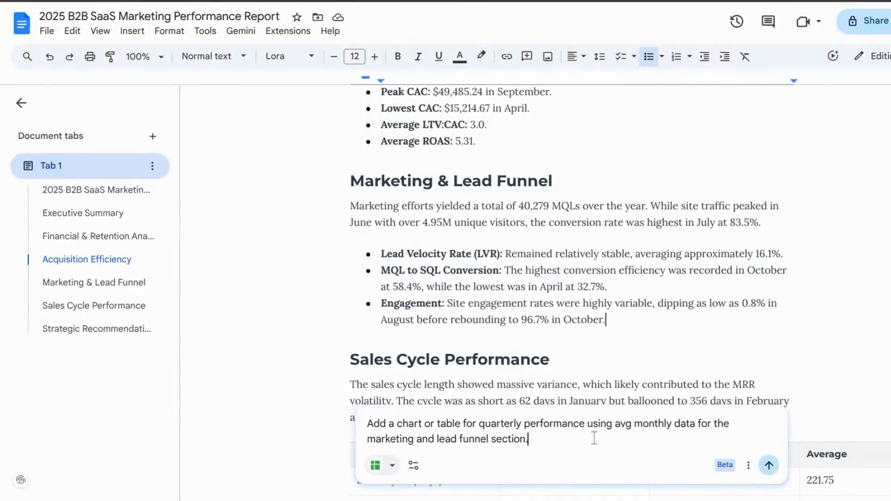
# Have Gemini add a chart or table for quarterly performance using avg monthly data to the Marketing & Lead Funnel section and accept it.
pyautogui.click(768, 465)
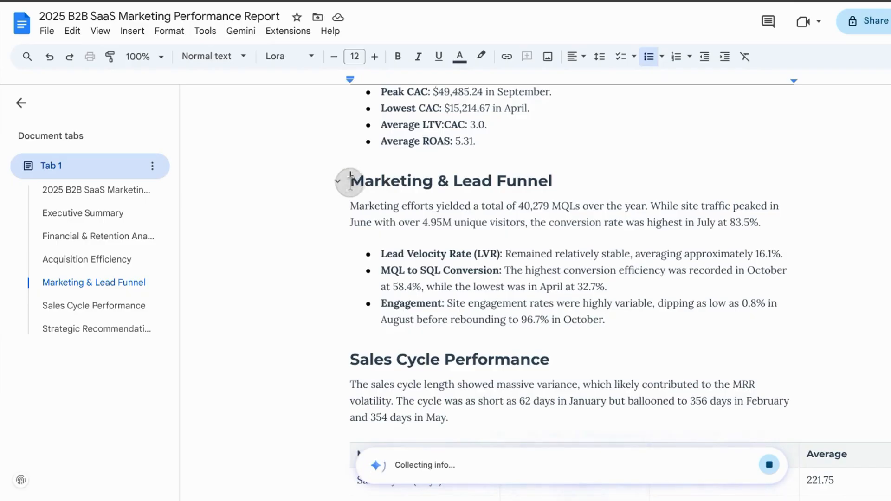
pyautogui.moveTo(349, 181); pyautogui.dragTo(588, 181)
pyautogui.click(549, 301)
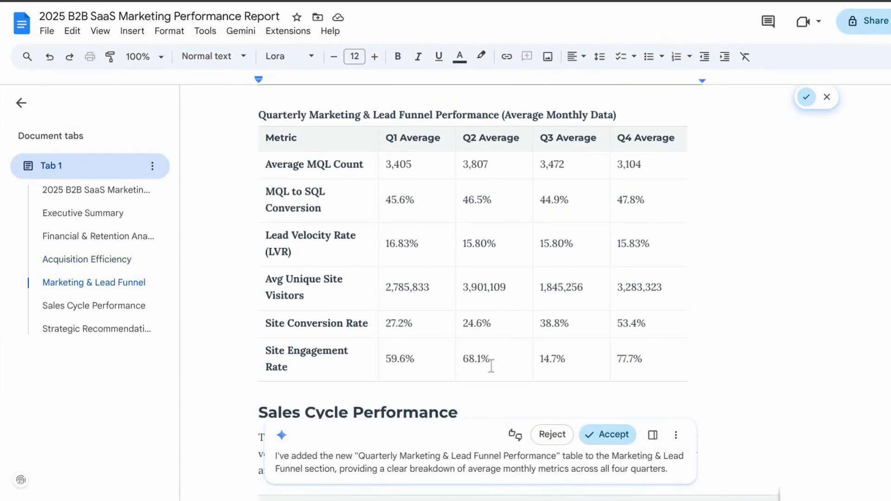
pyautogui.click(603, 438)
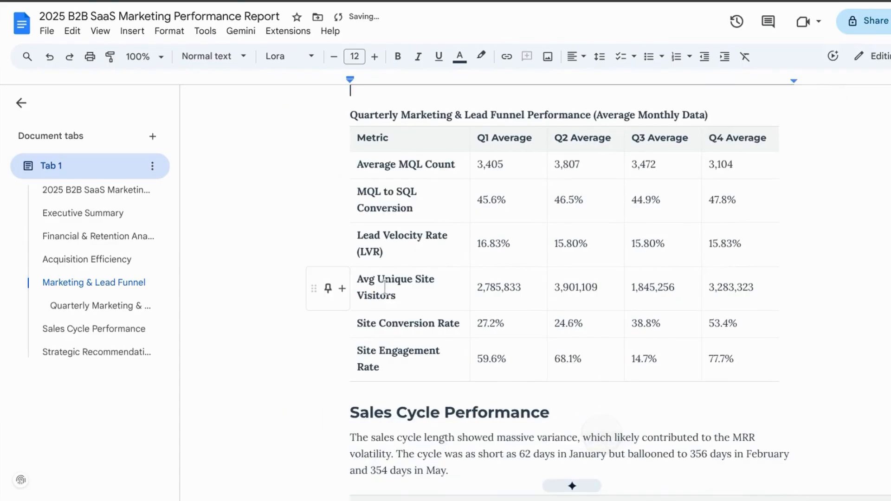
# Place the cursor after the Average ROAS bullet under Acquisition Efficiency and have Gemini add monthly CAC and LTV:CAC ratio charts.
pyautogui.scroll(7, 333, 284)
pyautogui.scroll(3, 385, 285)
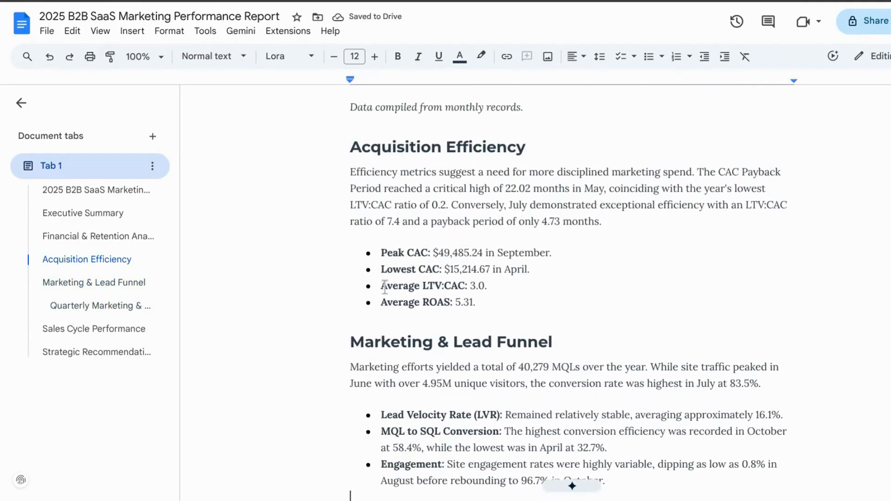
pyautogui.click(472, 305)
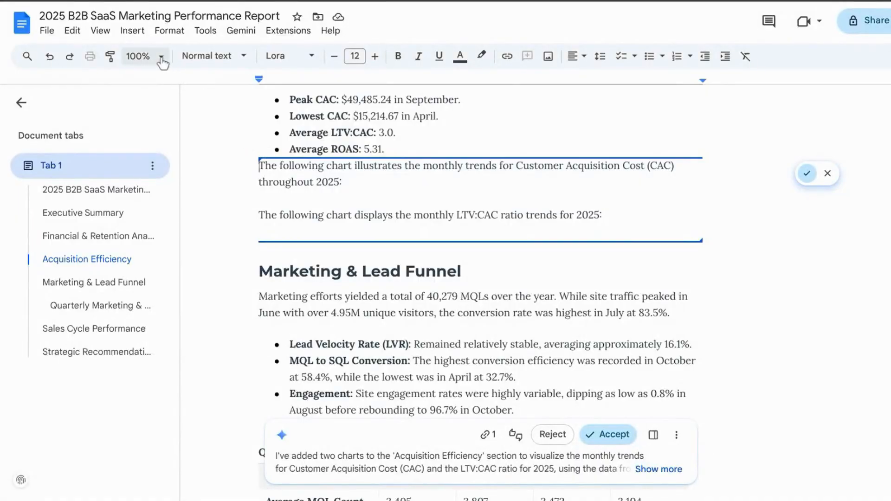
# Zoom the document to 125% and review the suggested chart additions in the Acquisition Efficiency section.
pyautogui.click(160, 57)
pyautogui.click(141, 194)
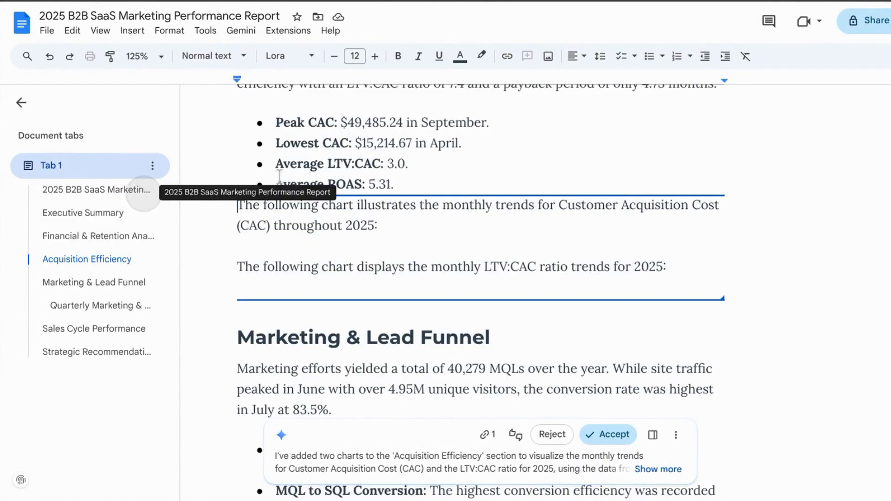
pyautogui.scroll(-2, 404, 203)
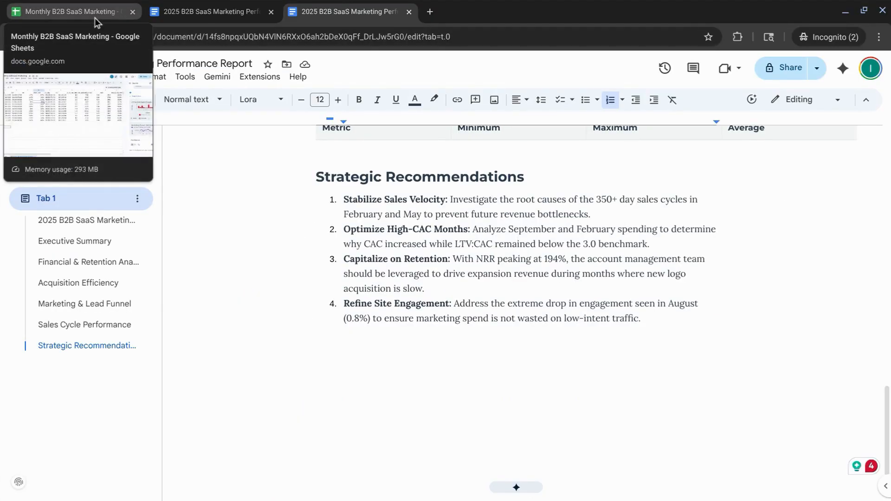
# Switch to the Monthly B2B SaaS Marketing sheet, copy Gemini's Monthly Recurring Revenue chart and paste it at cell A16.
pyautogui.click(94, 17)
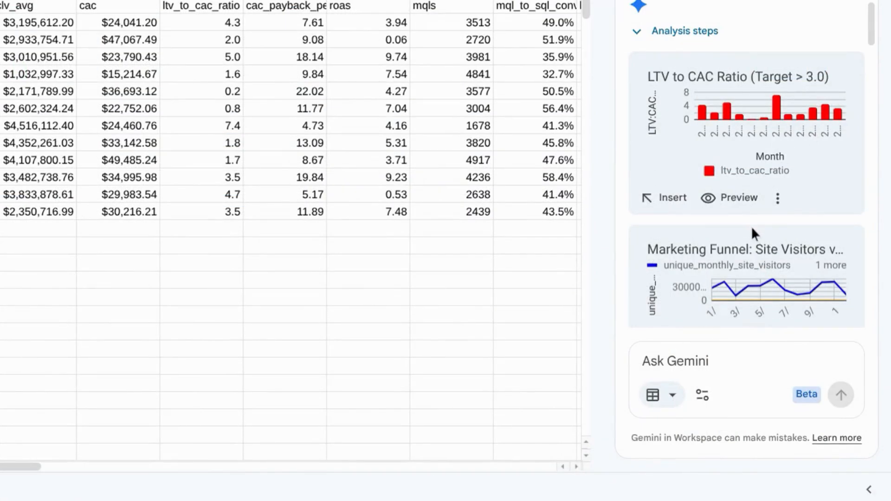
pyautogui.scroll(-7, 744, 233)
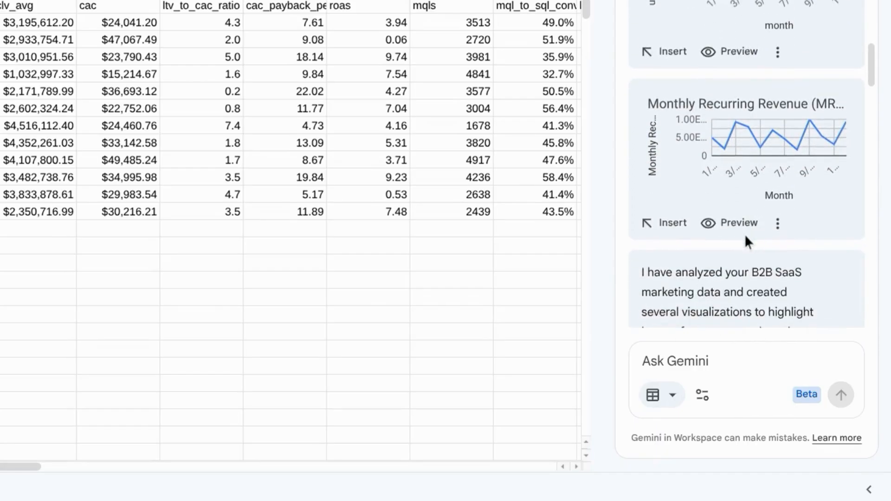
pyautogui.click(777, 226)
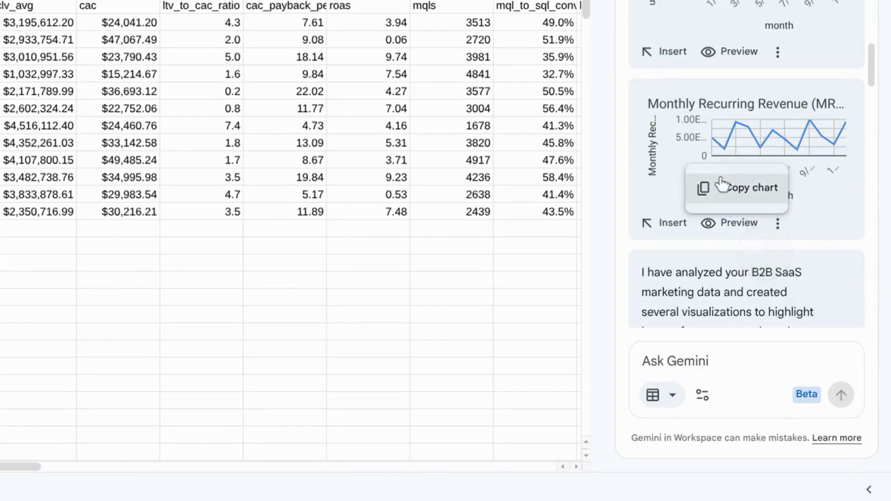
pyautogui.click(745, 186)
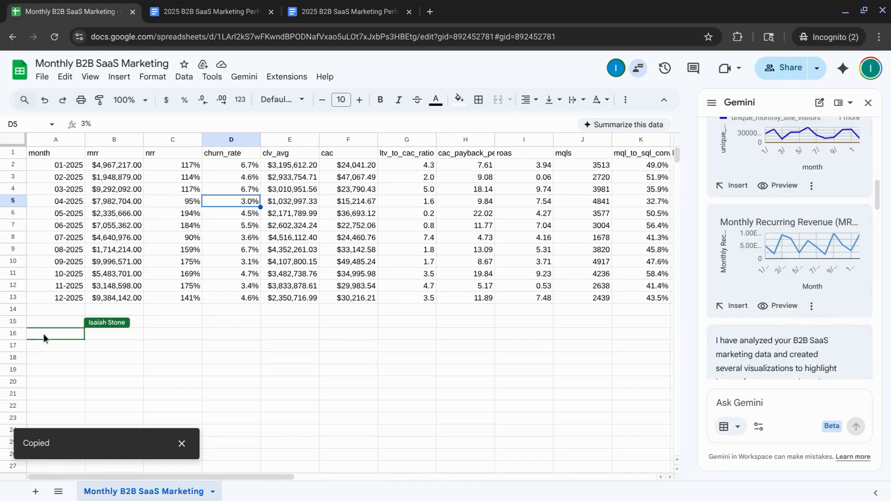
pyautogui.click(43, 333)
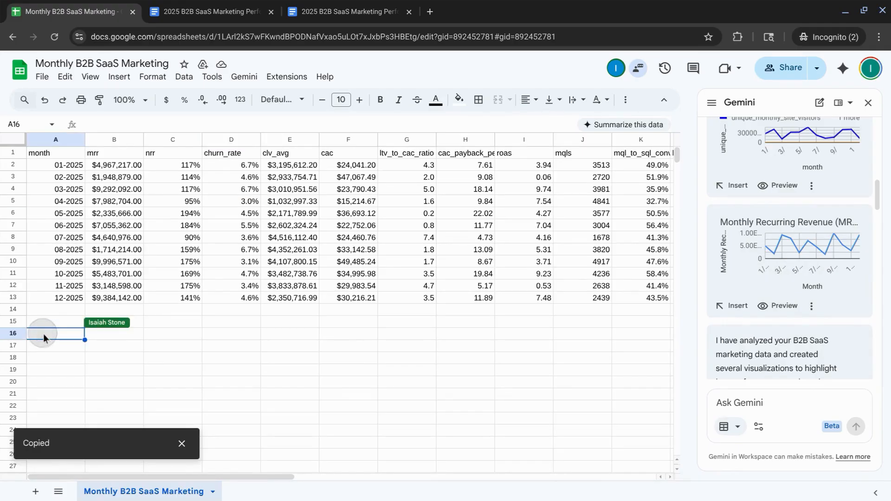
pyautogui.hotkey('ctrl', 'v')
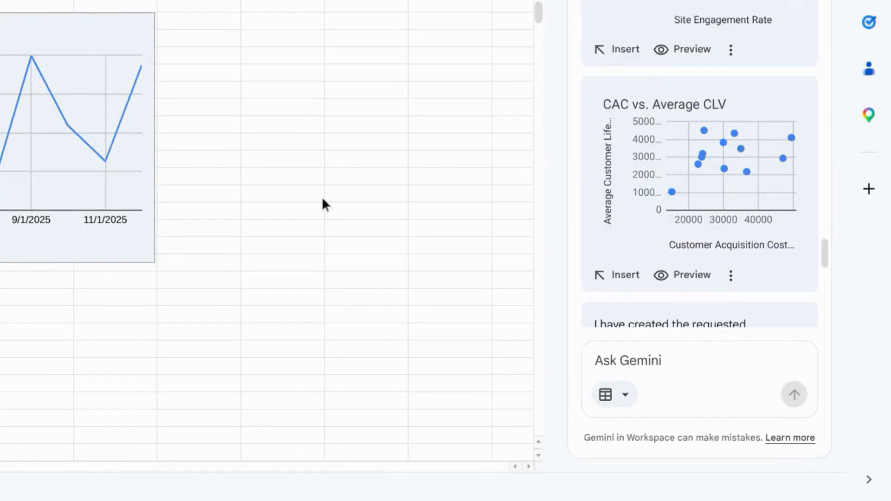
# Copy Gemini's Site Engagement Rate vs. Site Conversion Rate chart and paste it into the sheet at cell A31.
pyautogui.scroll(3, 710, 191)
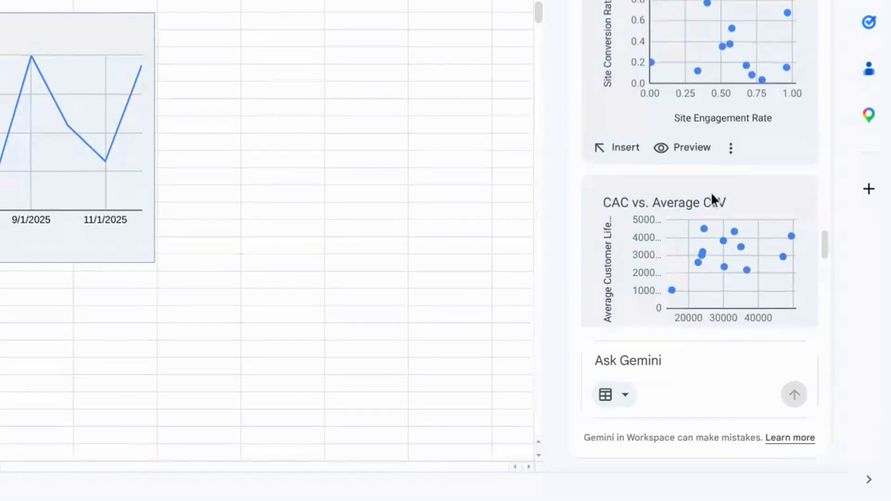
pyautogui.scroll(-2, 712, 195)
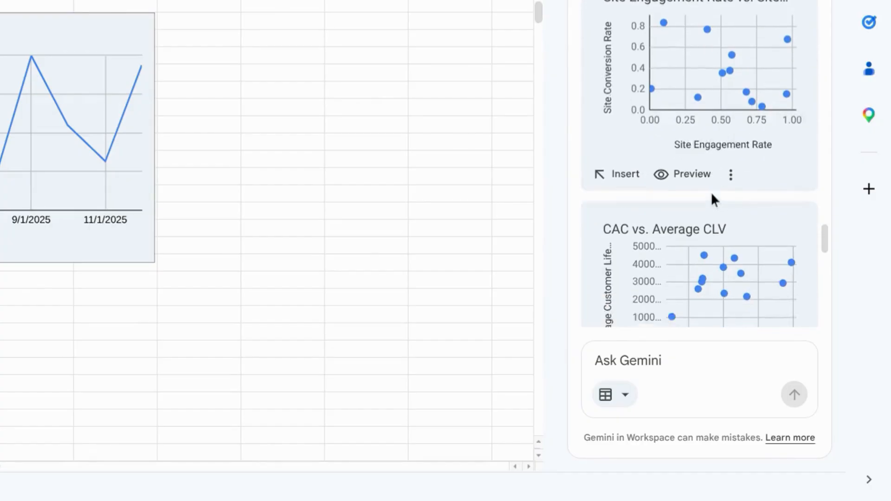
pyautogui.scroll(3, 713, 195)
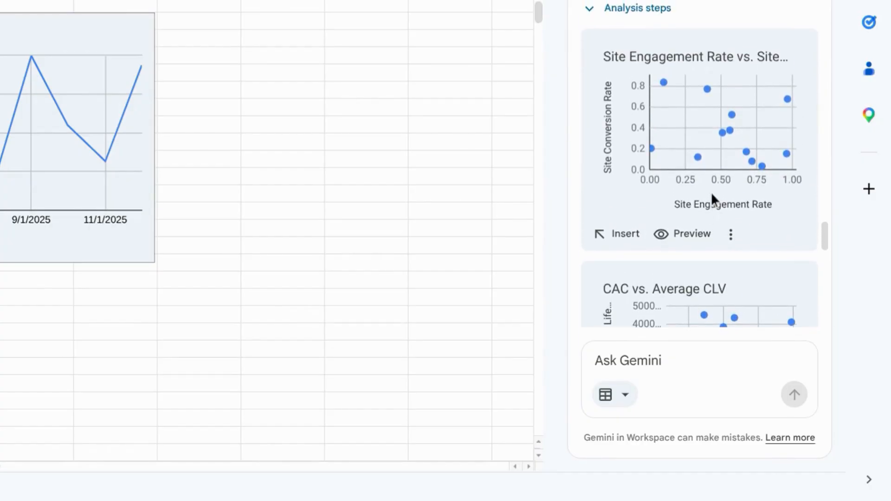
pyautogui.scroll(5, 710, 191)
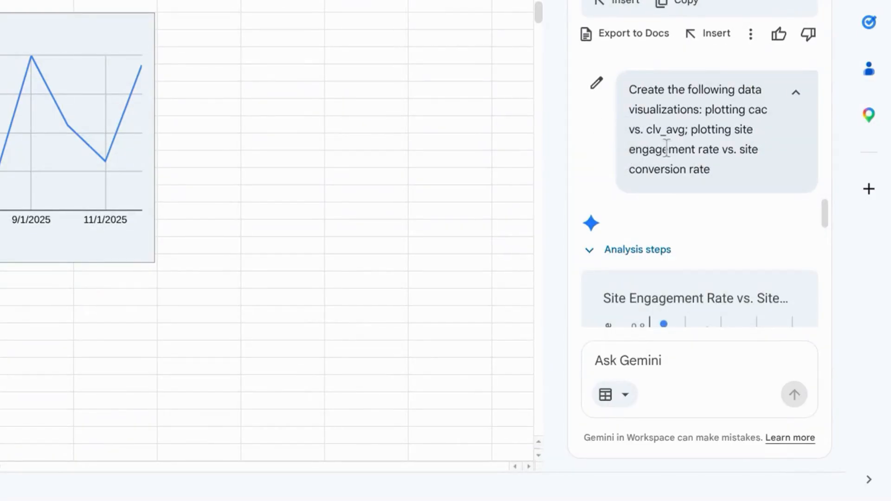
pyautogui.scroll(-3, 654, 135)
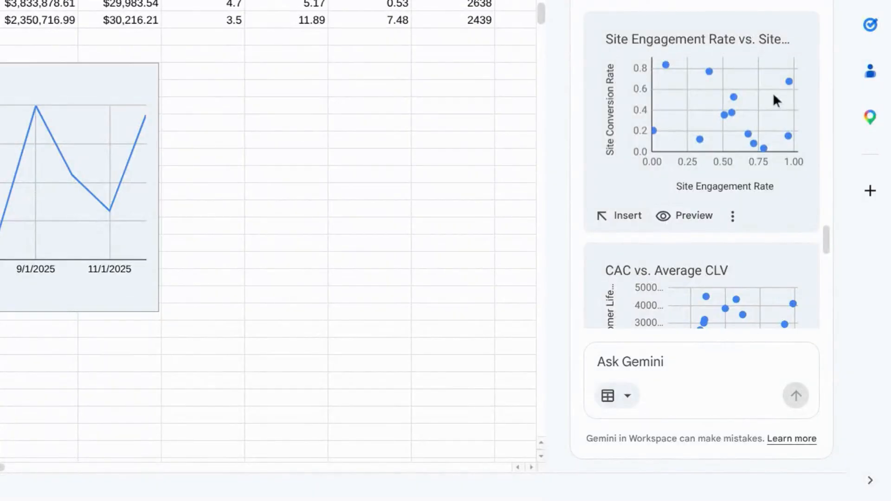
pyautogui.click(732, 217)
pyautogui.click(688, 196)
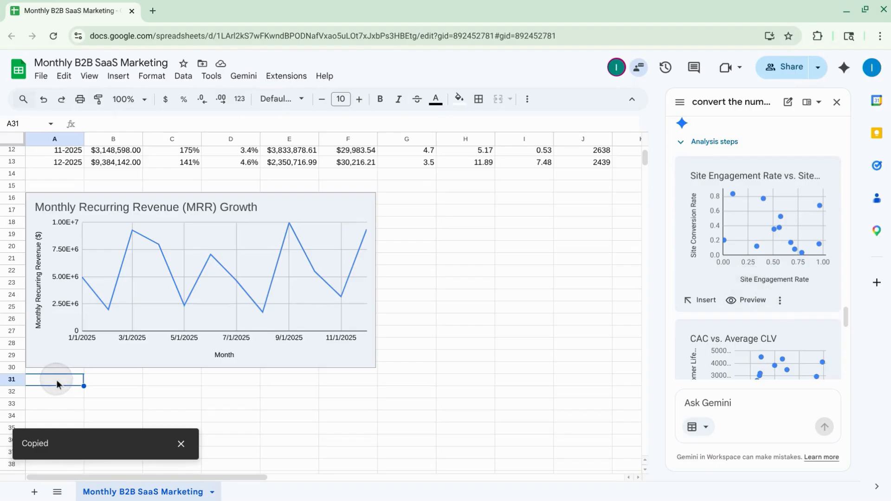
pyautogui.hotkey('ctrl', 'v')
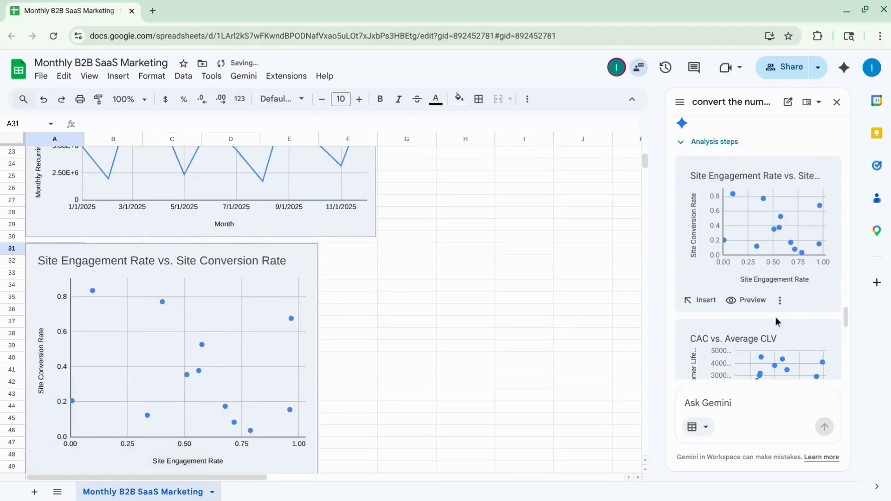
# Copy Gemini's CAC vs. Average CLV chart and paste it at cell F31 beside the site engagement chart.
pyautogui.scroll(-3, 776, 317)
pyautogui.click(780, 325)
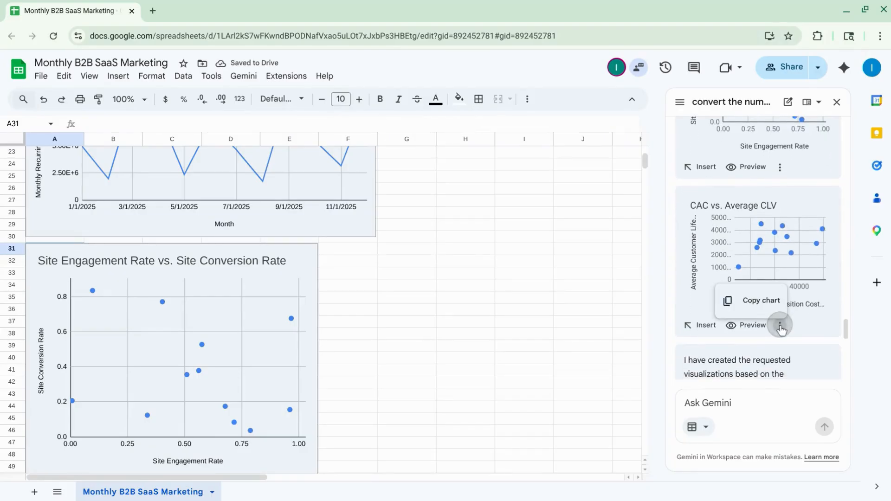
pyautogui.click(745, 301)
pyautogui.click(349, 249)
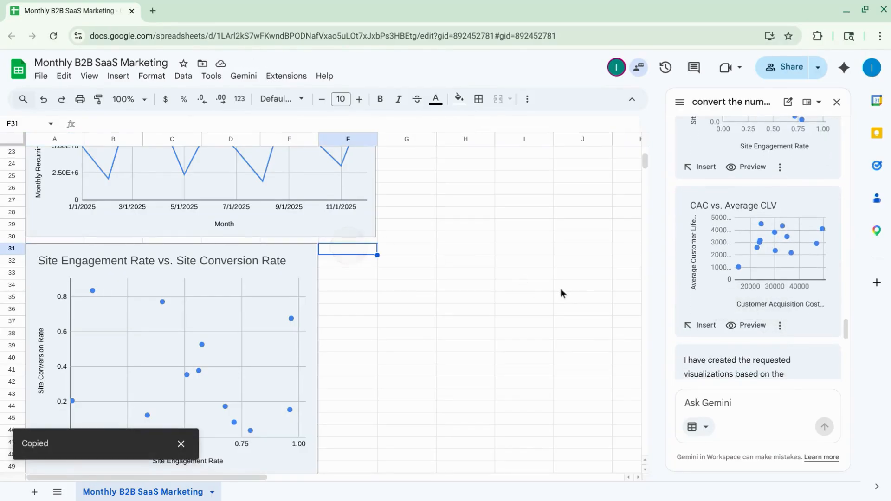
pyautogui.hotkey('ctrl', 'v')
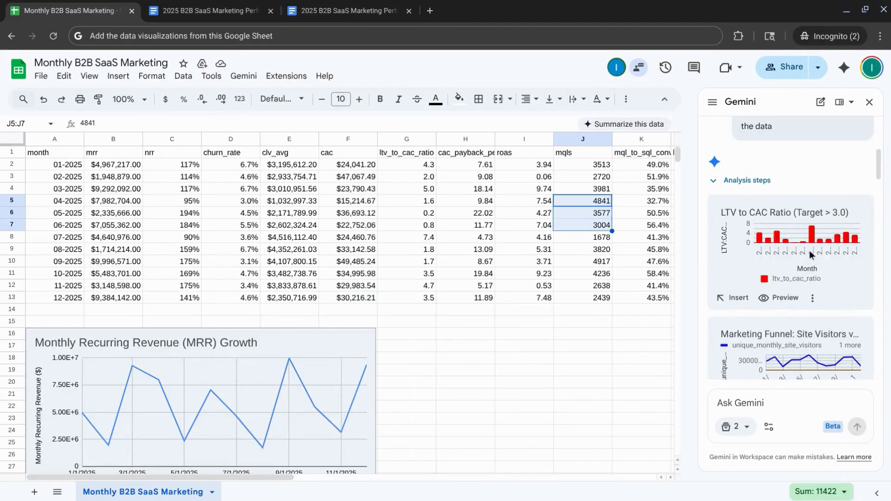
# Copy Gemini's LTV to CAC Ratio (Target > 3.0) chart and paste it below the scatter charts at cell A51.
pyautogui.click(812, 298)
pyautogui.click(767, 277)
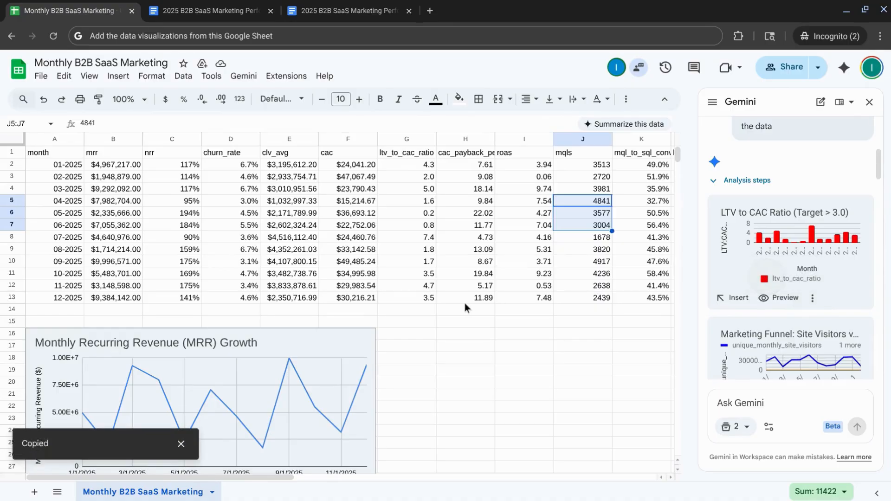
pyautogui.scroll(-10, 465, 306)
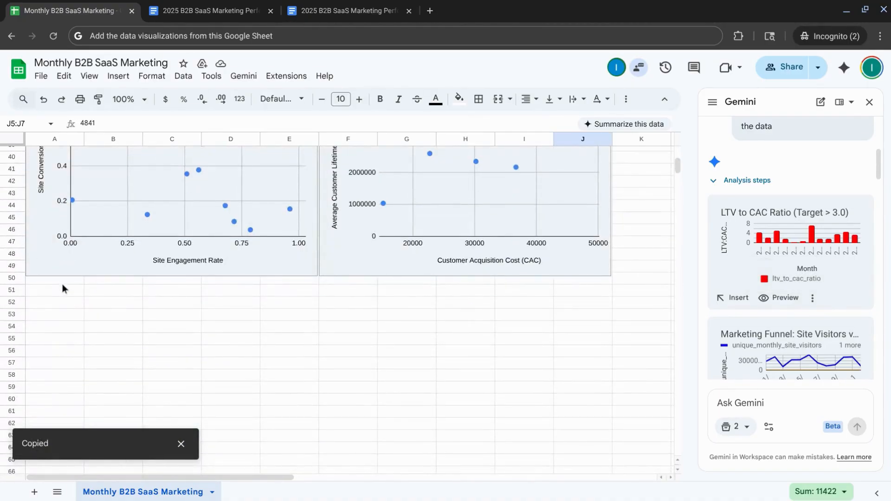
pyautogui.click(63, 288)
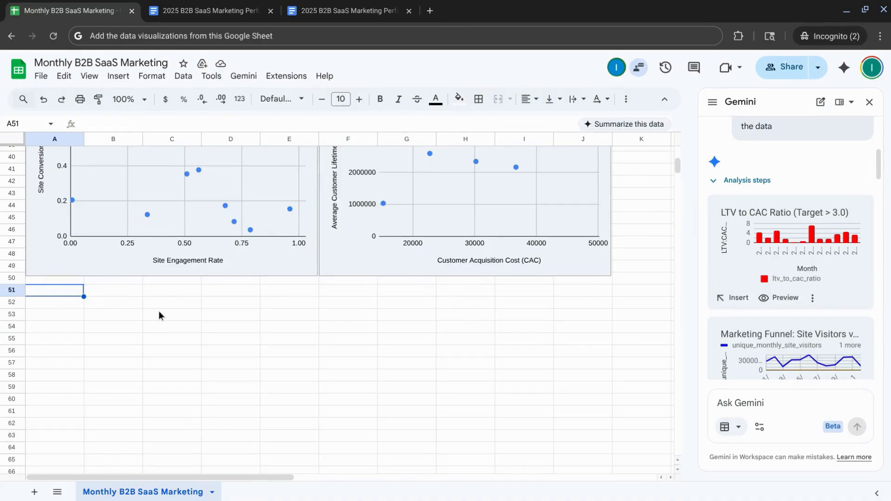
pyautogui.hotkey('ctrl', 'v')
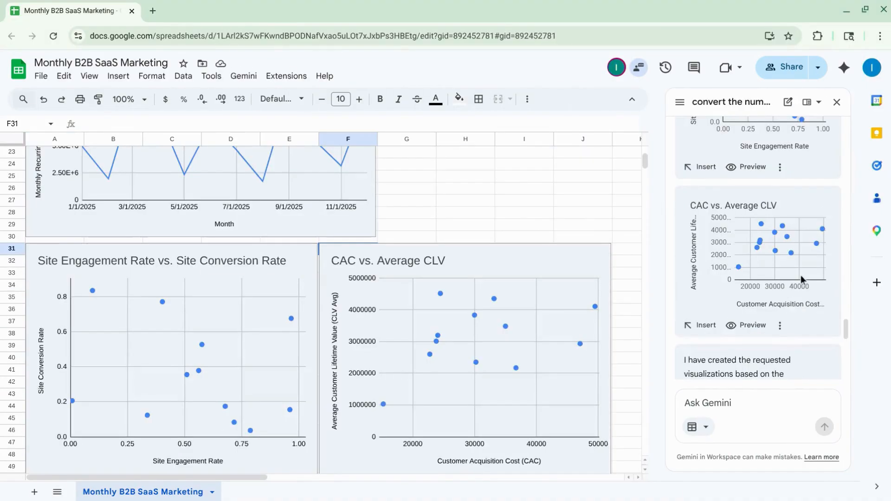
# Review the Gemini conversation back to the prompt "Create data visualizations for this data" and its response.
pyautogui.scroll(10, 801, 275)
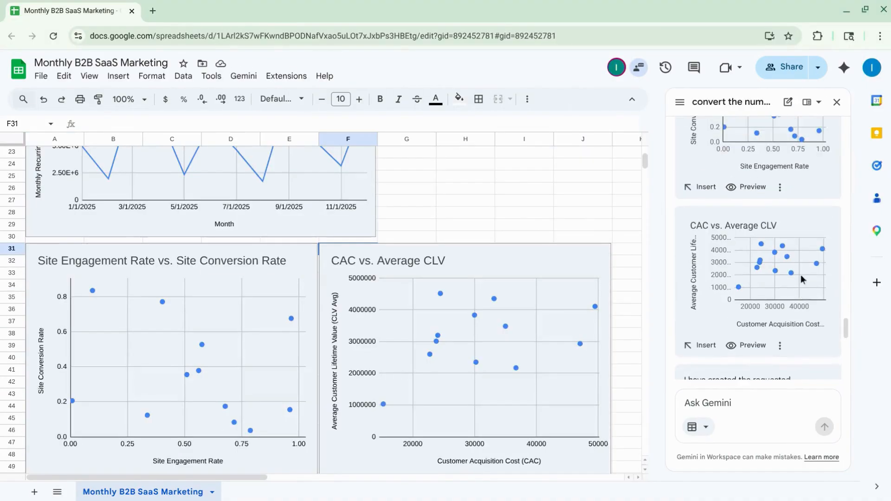
pyautogui.scroll(10, 801, 275)
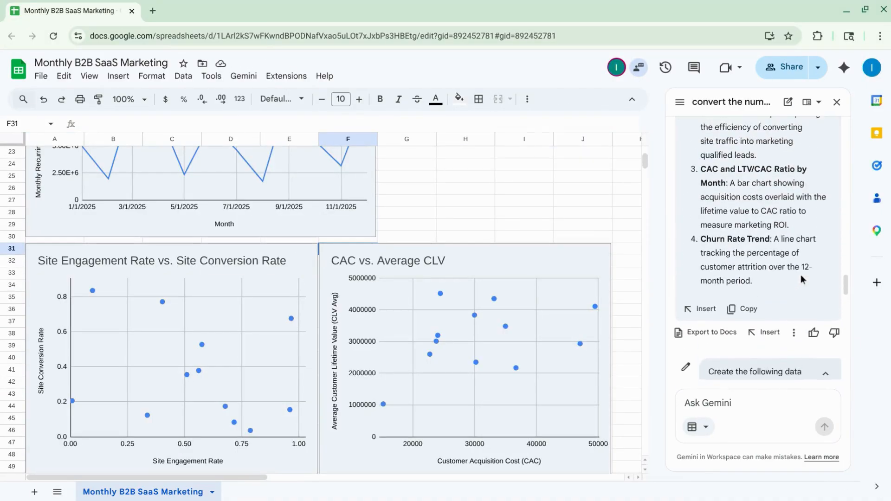
pyautogui.scroll(10, 800, 278)
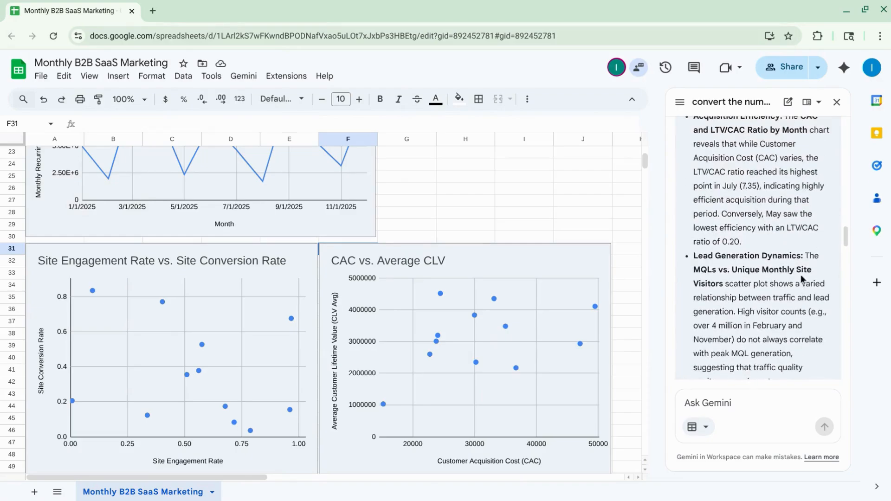
pyautogui.scroll(10, 800, 275)
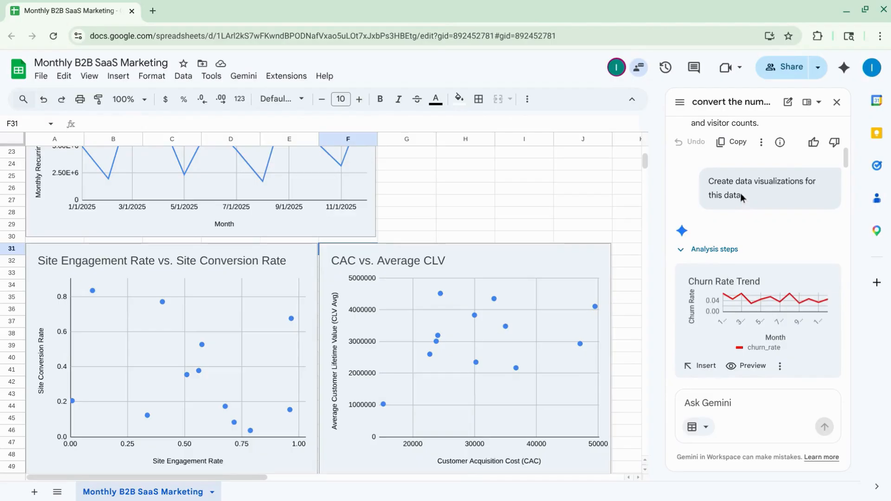
pyautogui.moveTo(740, 195); pyautogui.dragTo(708, 180)
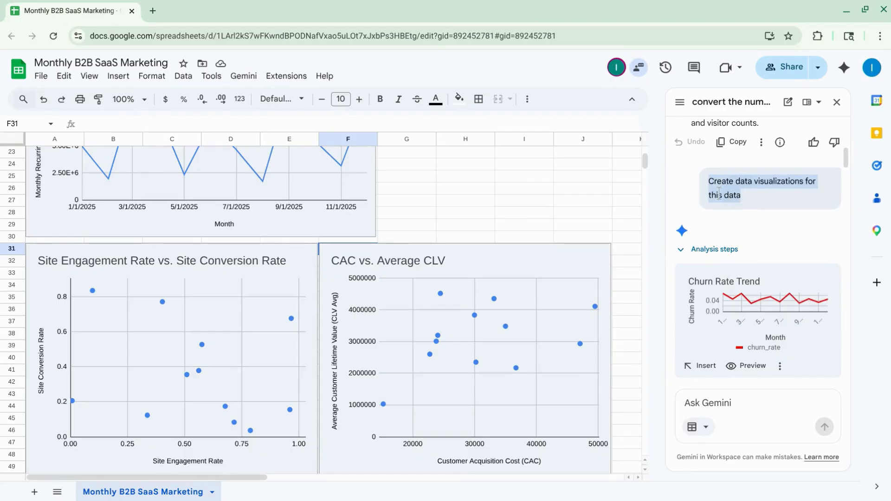
pyautogui.scroll(-15, 718, 192)
pyautogui.scroll(-2, 718, 193)
# Insert Gemini's Key Insights and Summary of Visualizations text at cell A66 below the LTV:CAC chart and read it through.
pyautogui.scroll(-8, 426, 260)
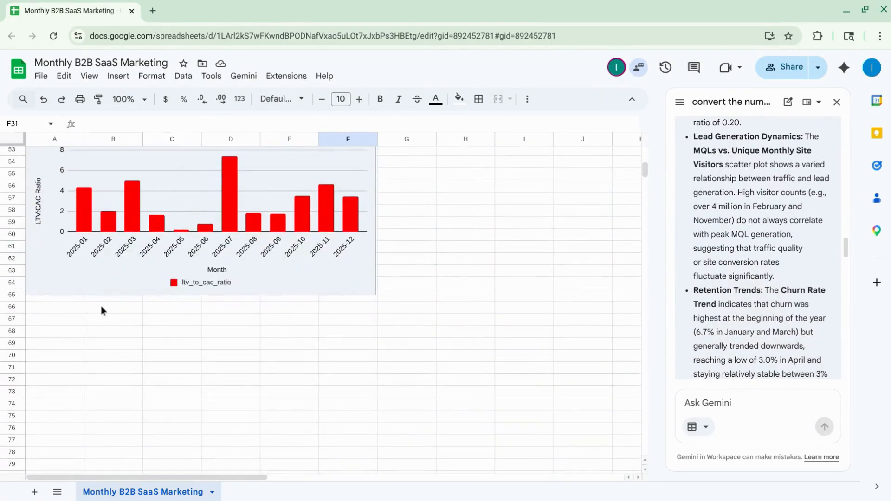
pyautogui.click(52, 308)
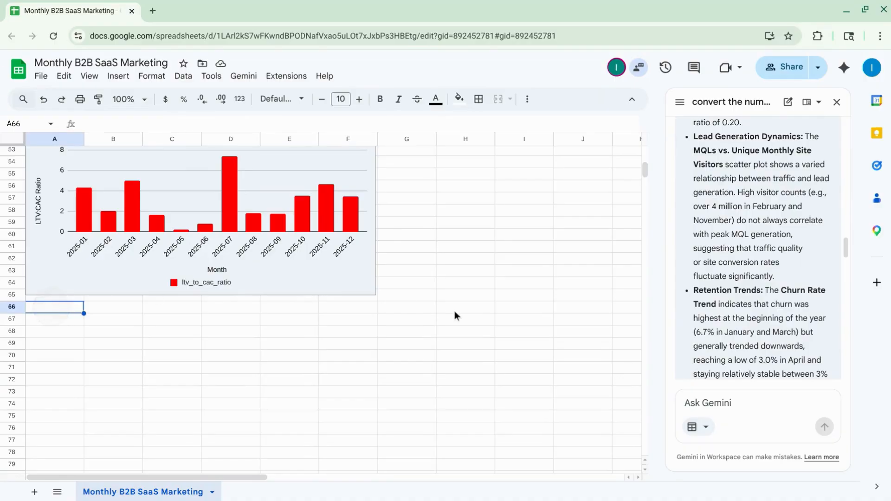
pyautogui.scroll(-5, 774, 262)
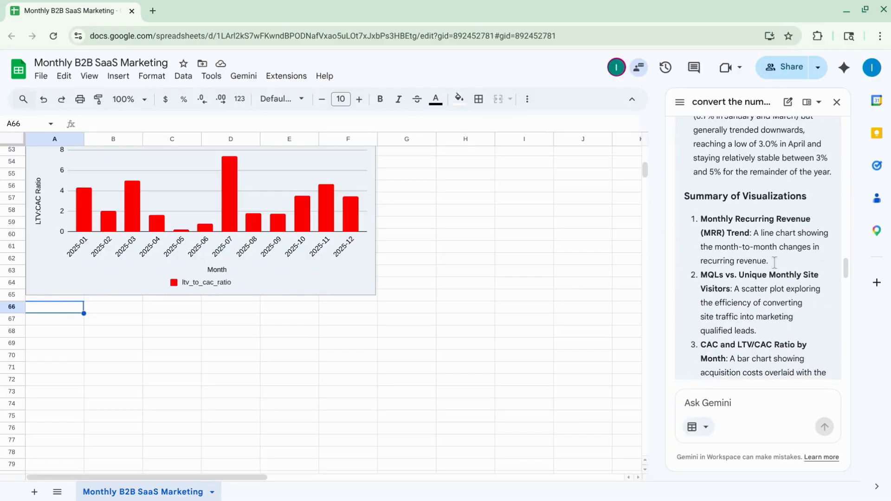
pyautogui.scroll(-5, 725, 190)
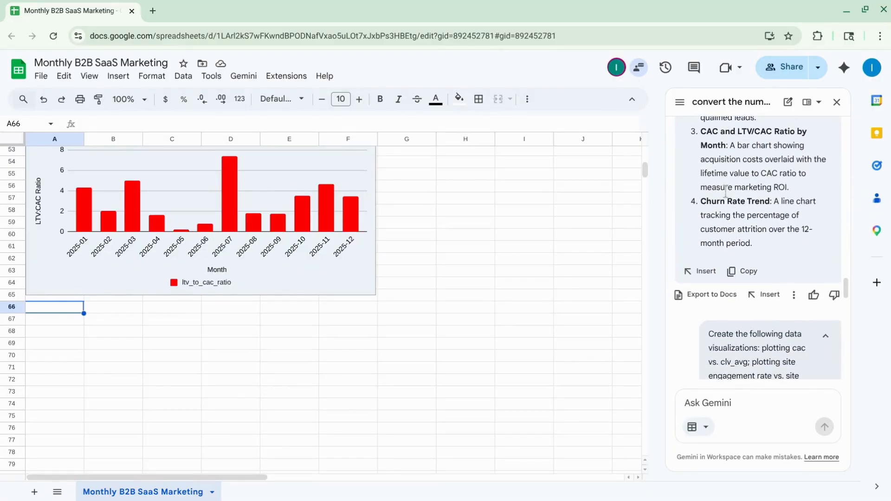
pyautogui.click(705, 272)
pyautogui.scroll(3, 257, 285)
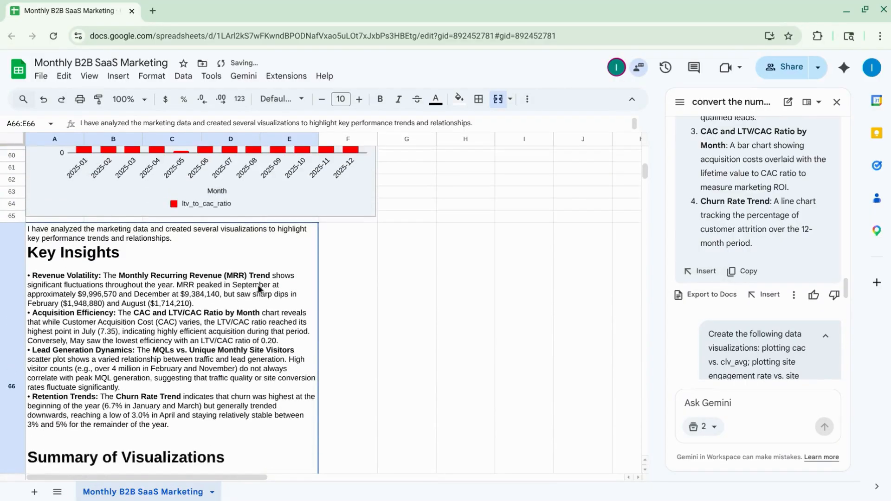
pyautogui.scroll(-2, 153, 299)
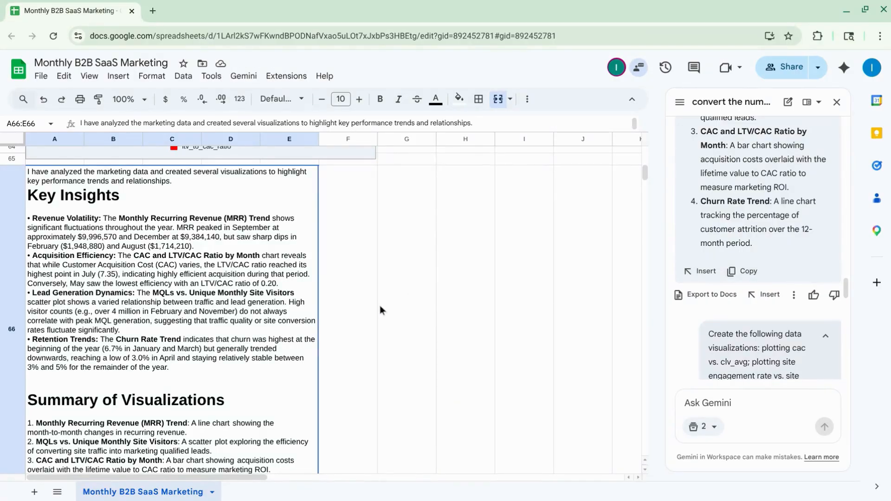
pyautogui.scroll(-3, 240, 334)
pyautogui.scroll(3, 174, 351)
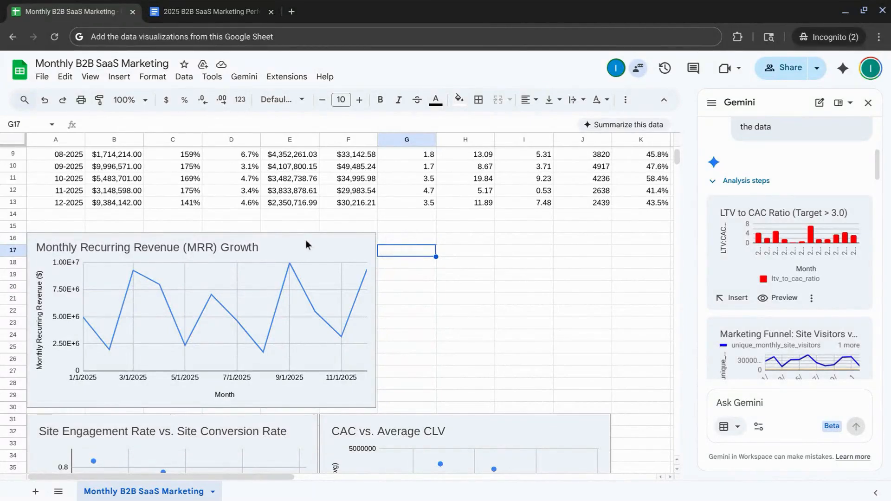
# Try to copy the Monthly Recurring Revenue (MRR) Growth chart into the performance report above the Financial & Retention Analysis table.
pyautogui.click(357, 264)
pyautogui.click(368, 243)
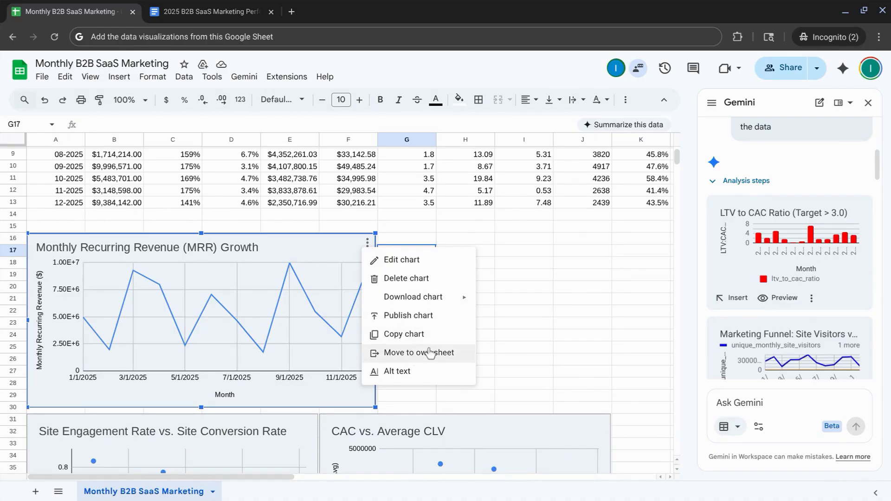
pyautogui.click(320, 249)
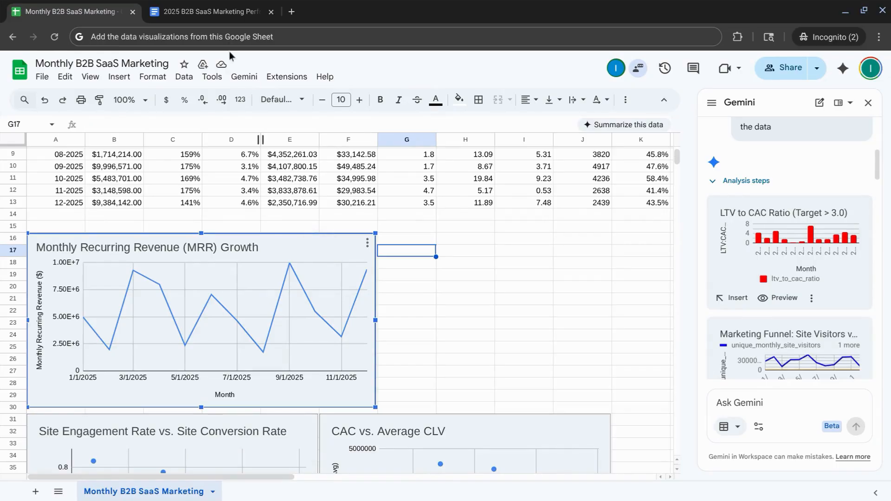
pyautogui.click(209, 14)
pyautogui.click(90, 16)
pyautogui.hotkey('ctrl', 'c')
pyautogui.click(213, 11)
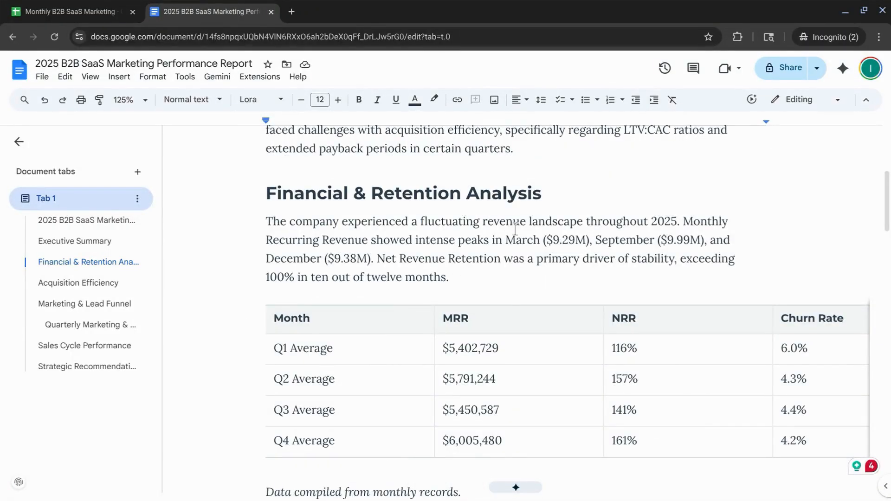
pyautogui.hotkey('ctrl', 'v')
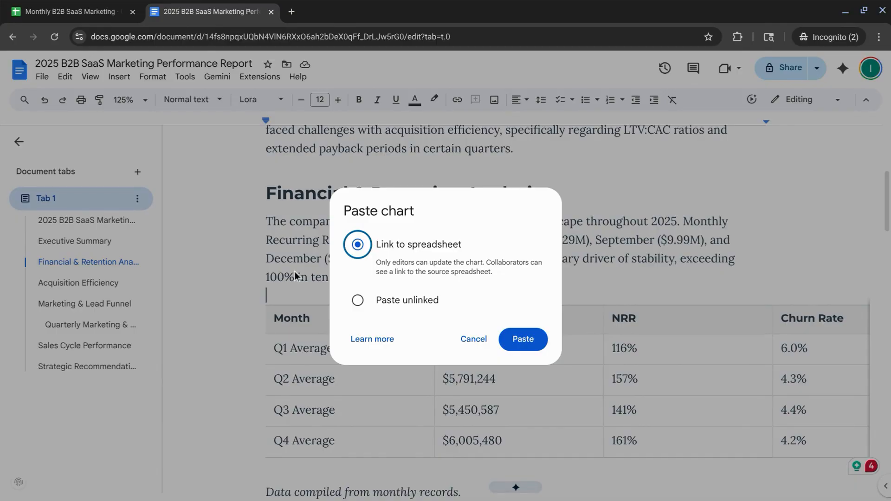
pyautogui.click(463, 341)
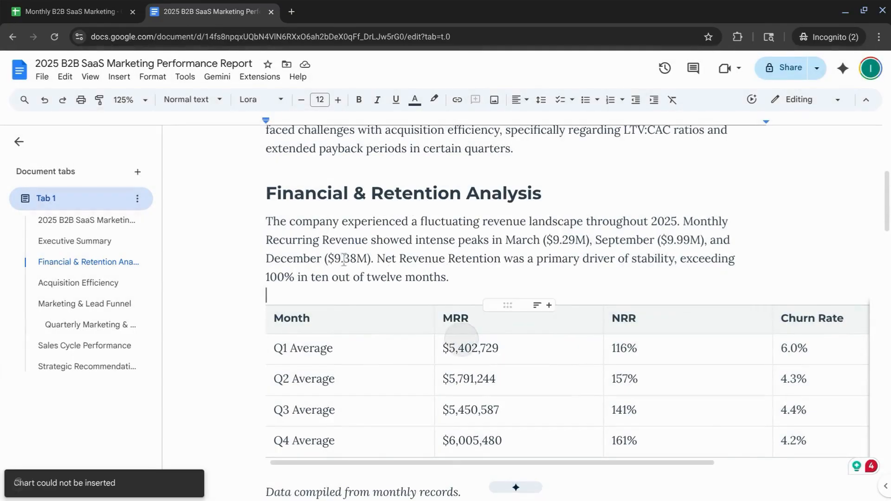
# Insert the Monthly Recurring Revenue (MRR) Growth chart from the Monthly B2B SaaS Marketing spreadsheet above the Financial & Retention Analysis table.
pyautogui.click(117, 77)
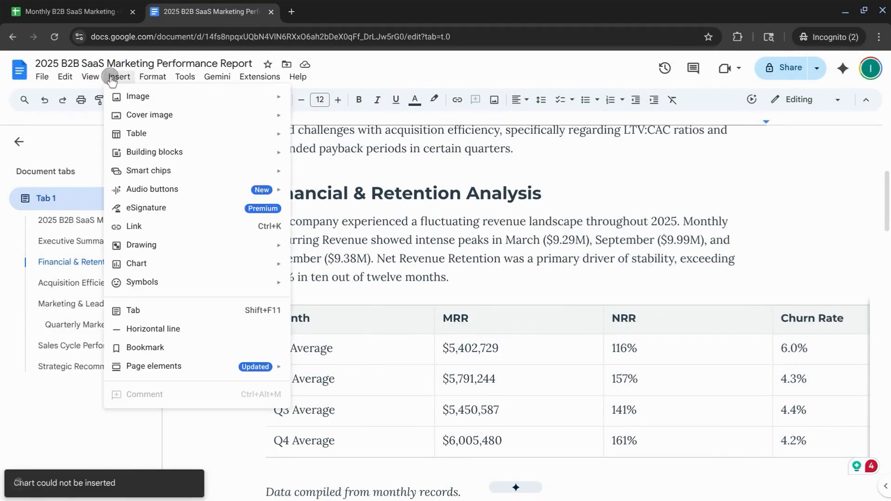
pyautogui.click(137, 264)
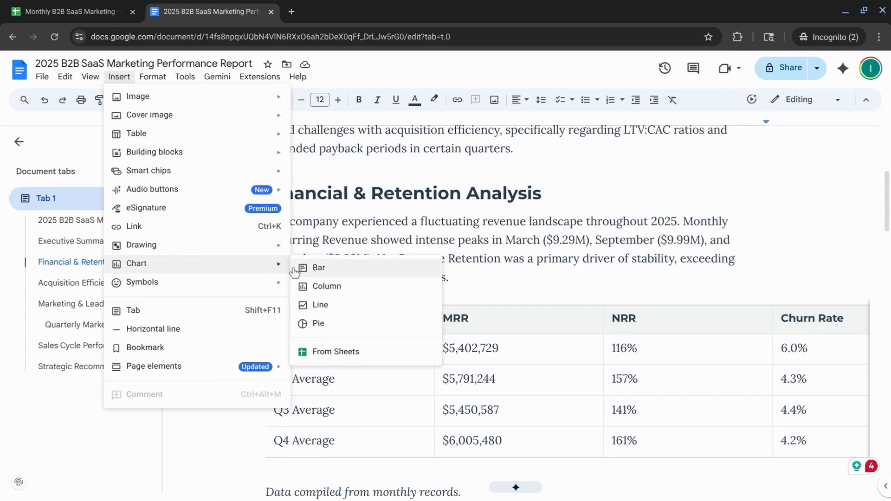
pyautogui.click(361, 351)
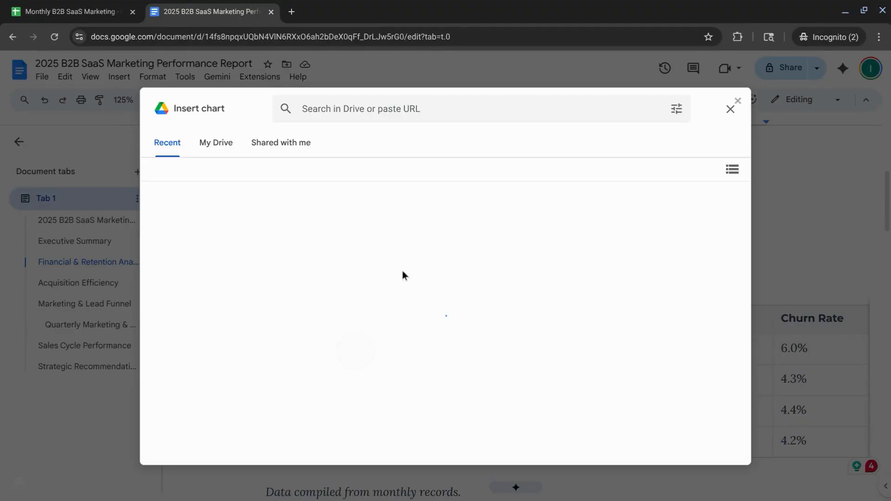
pyautogui.doubleClick(218, 245)
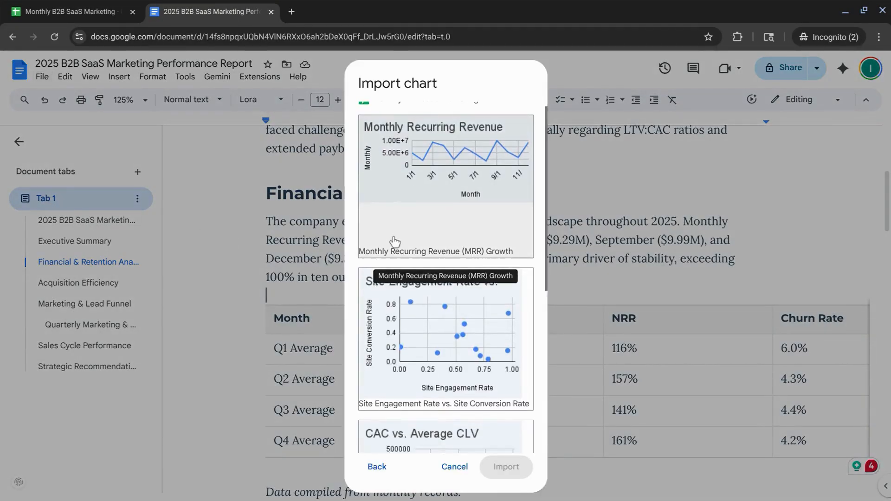
pyautogui.scroll(-3, 394, 241)
pyautogui.scroll(-4, 394, 241)
pyautogui.scroll(6, 393, 241)
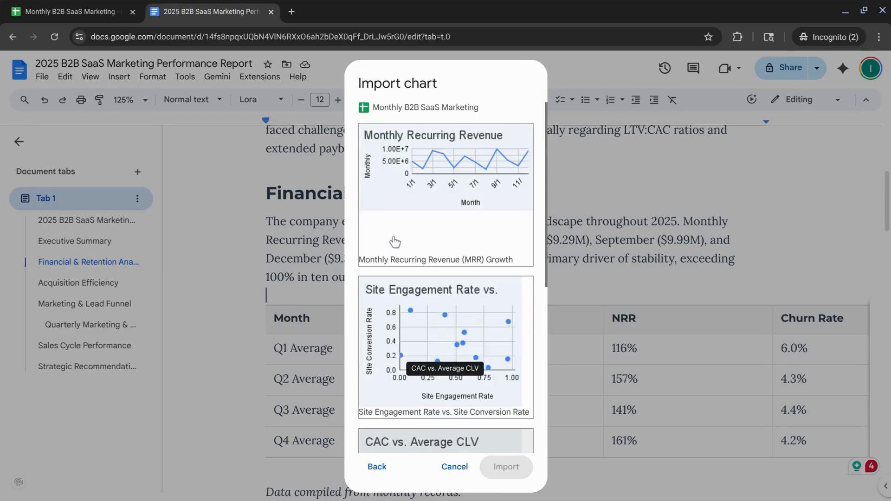
pyautogui.click(435, 197)
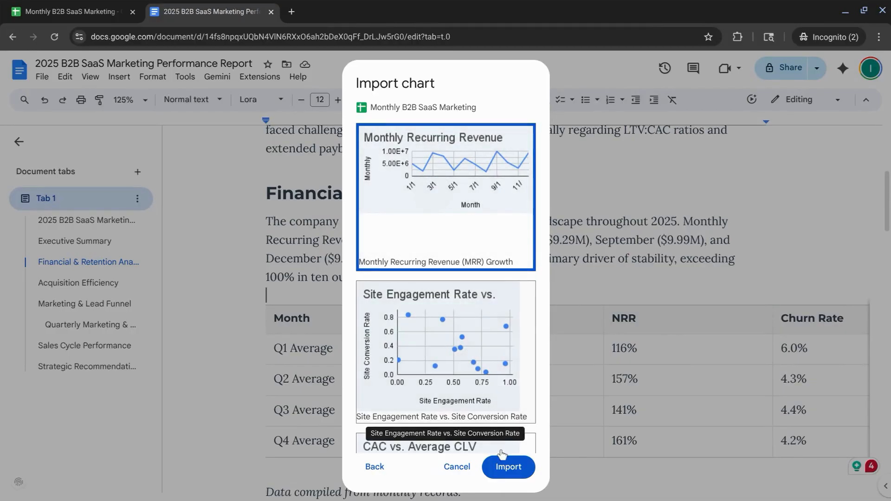
pyautogui.click(500, 465)
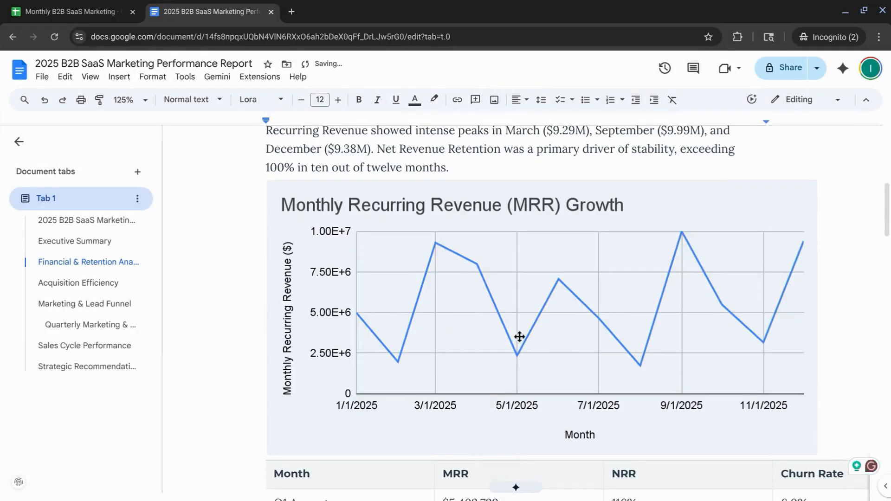
# Select the inserted Monthly Recurring Revenue (MRR) Growth chart and review its linked-chart options.
pyautogui.click(519, 336)
pyautogui.scroll(-2, 666, 294)
pyautogui.scroll(5, 667, 294)
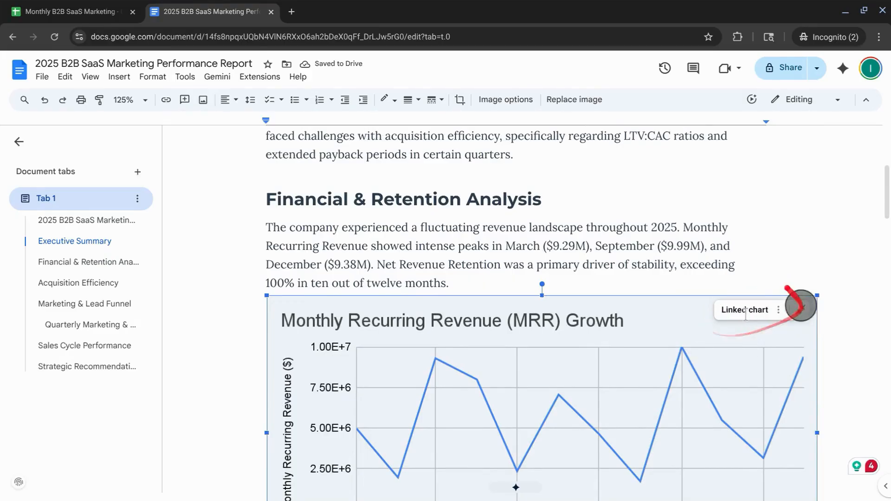
pyautogui.click(779, 310)
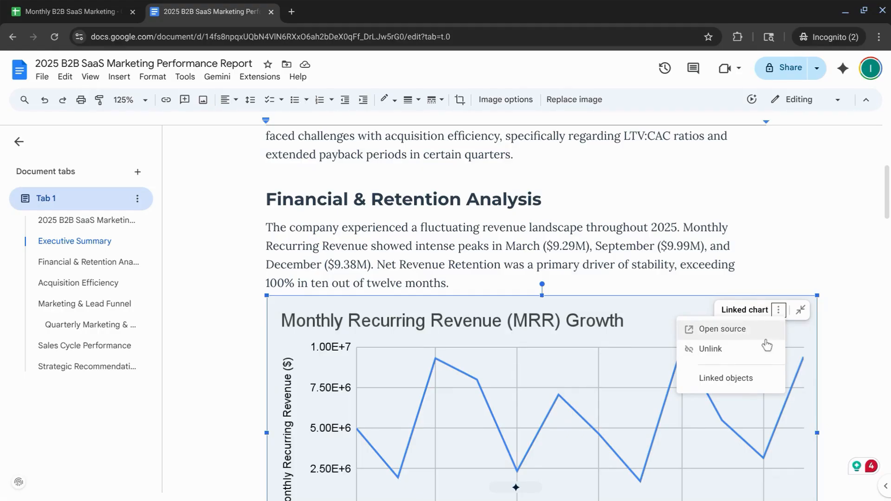
pyautogui.scroll(-3, 792, 315)
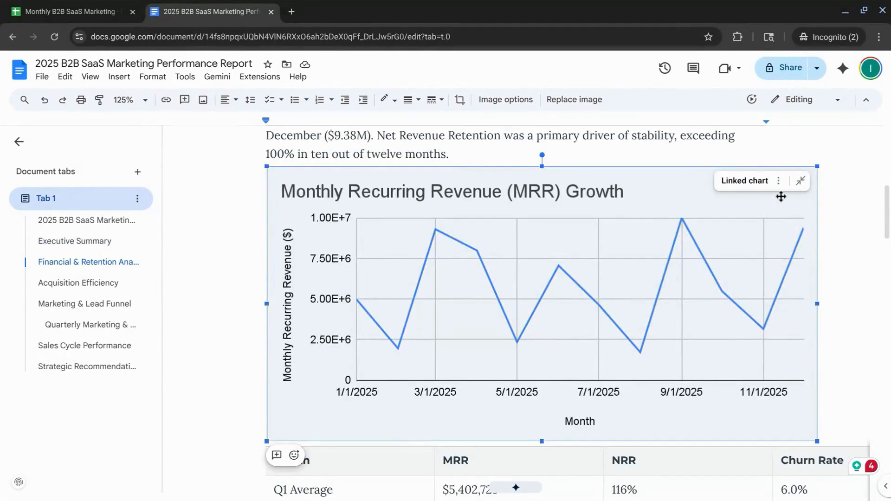
pyautogui.click(799, 181)
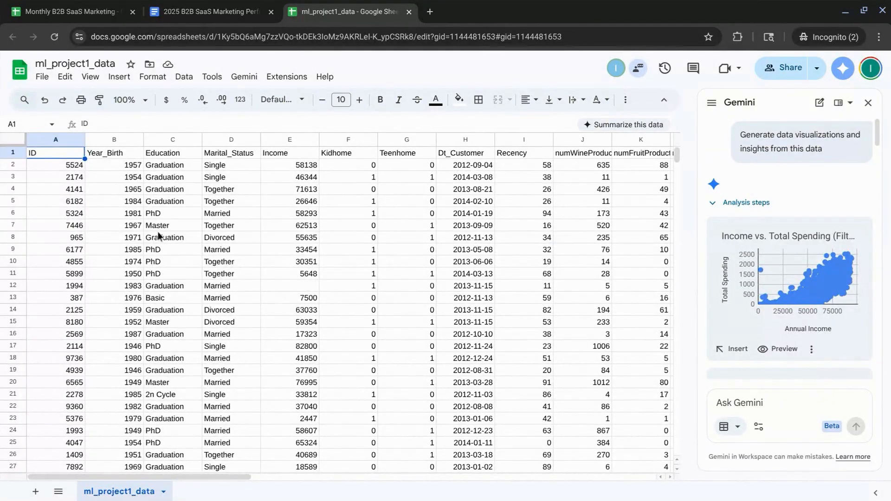
# Examine the extent of the ml_project1_data sheet, going to its last row, back to the first, and across its columns.
pyautogui.click(52, 328)
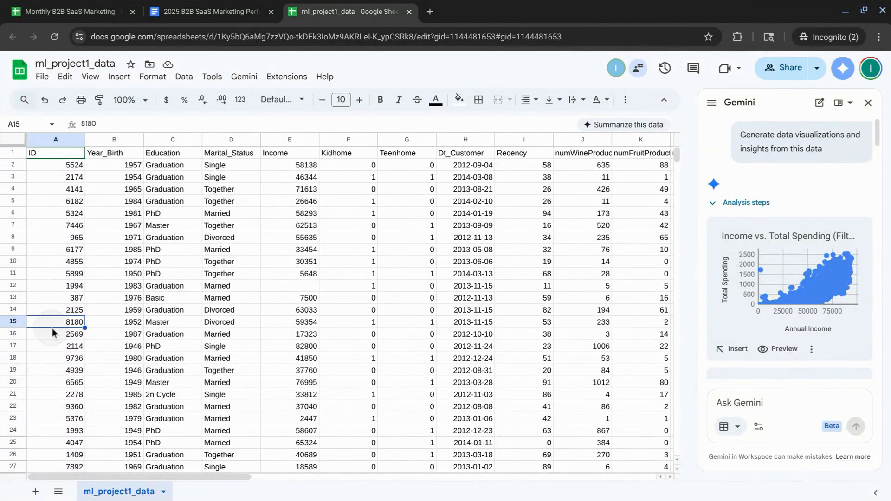
pyautogui.hotkey('ctrl', 'Down')
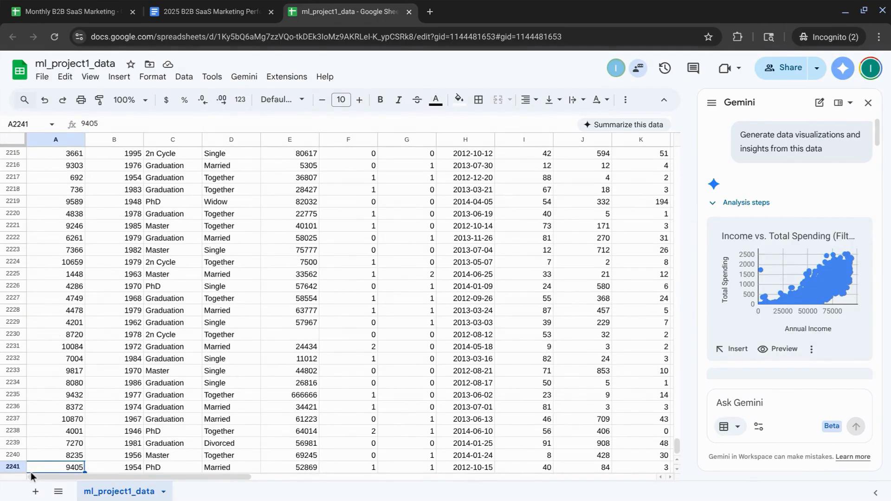
pyautogui.scroll(20, 102, 357)
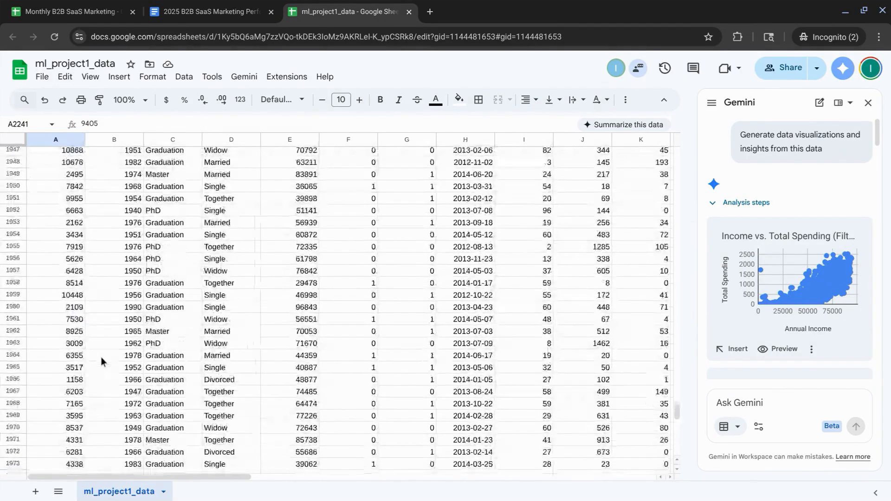
pyautogui.hotkey('ctrl', 'Up')
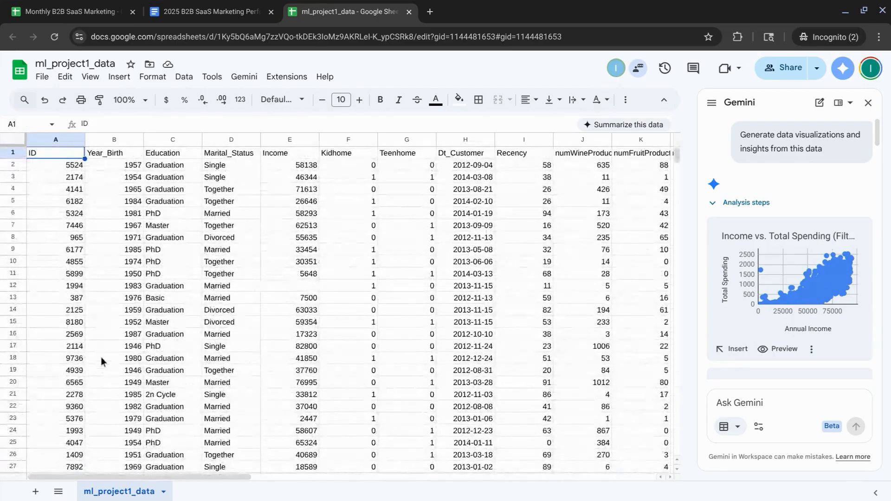
pyautogui.hscroll(3, 248, 288)
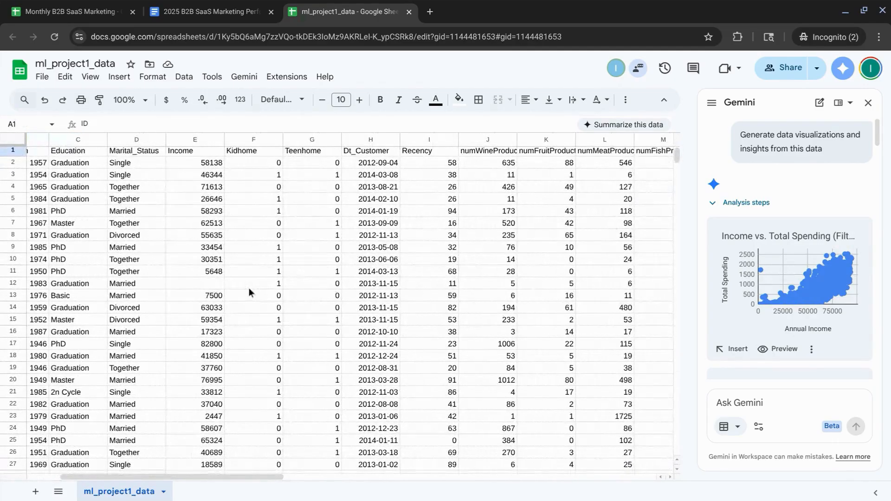
pyautogui.hscroll(10, 248, 288)
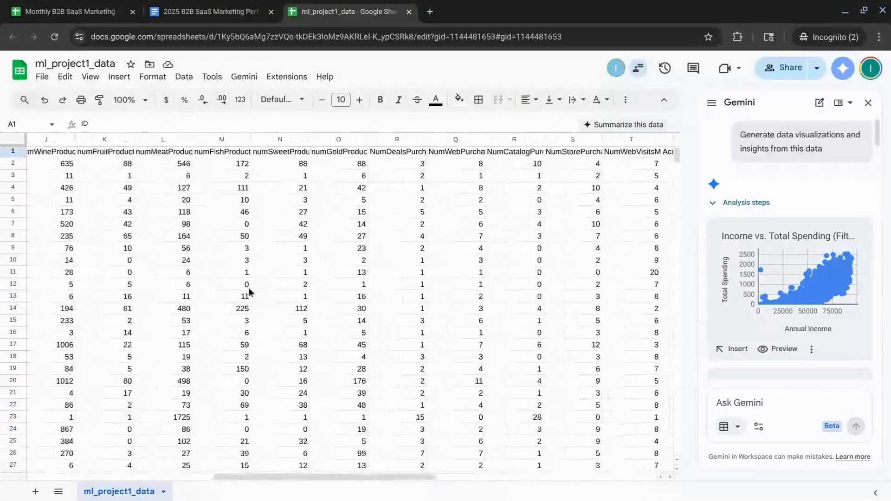
pyautogui.hscroll(8, 249, 287)
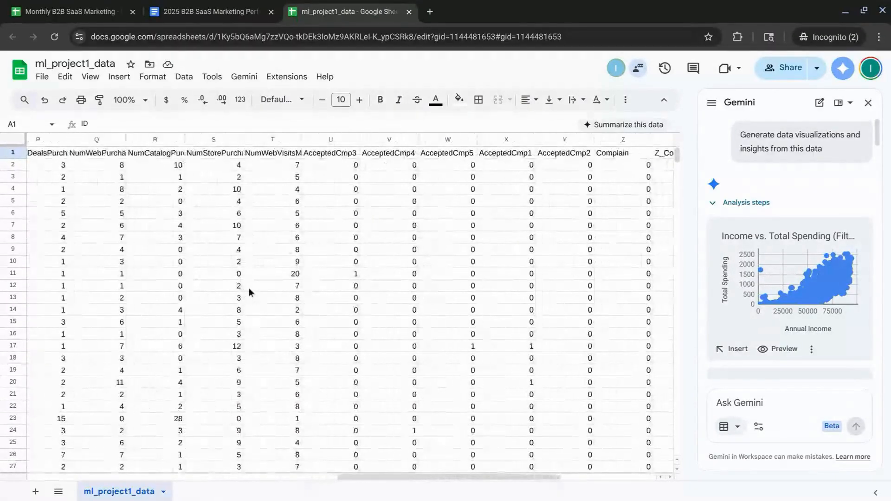
# Look through Gemini's generated charts and preview them from Customer Age Distribution to Average Total Spending by Education Level.
pyautogui.scroll(-1, 822, 267)
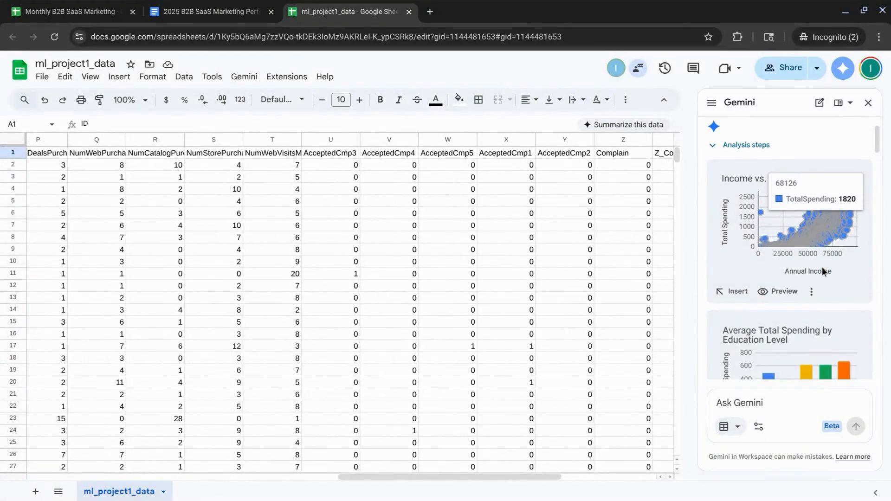
pyautogui.scroll(-2, 805, 313)
pyautogui.scroll(-2, 806, 312)
pyautogui.scroll(-1, 805, 313)
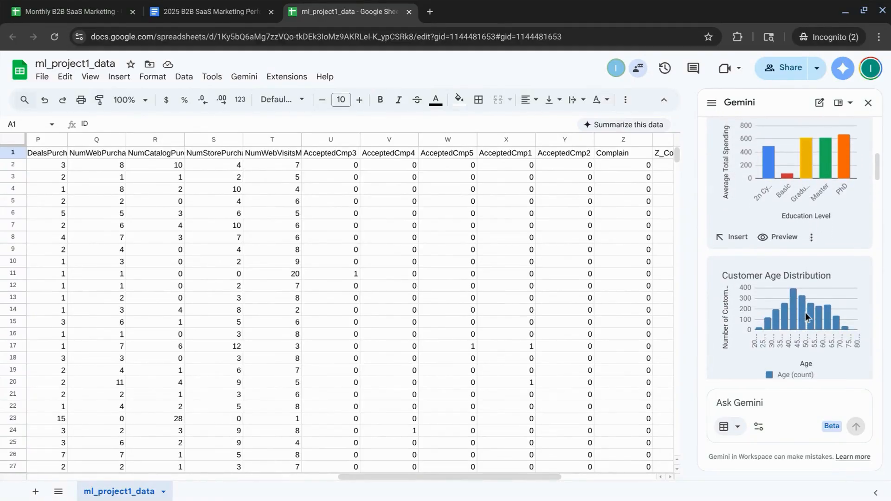
pyautogui.scroll(-2, 805, 313)
pyautogui.click(775, 283)
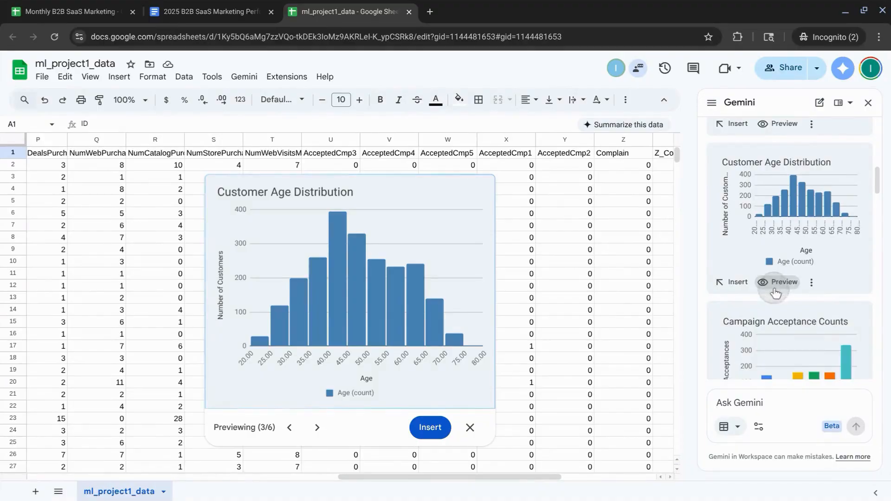
pyautogui.click(317, 428)
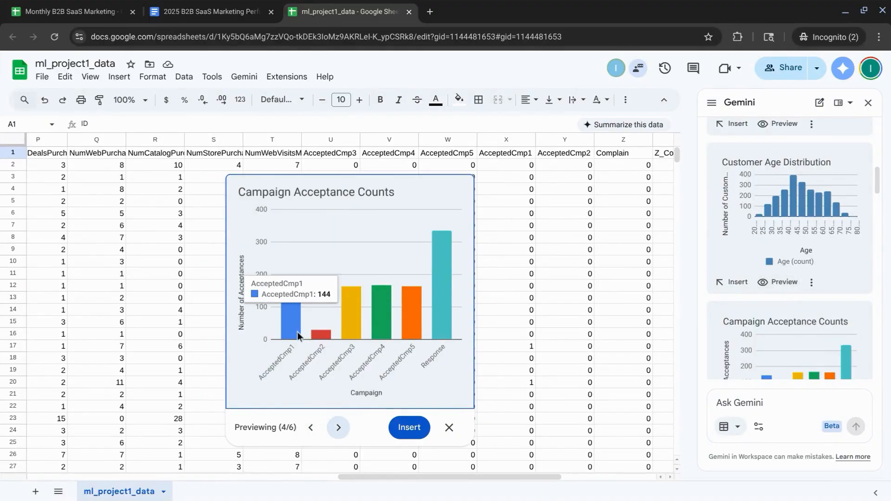
pyautogui.moveTo(320, 336)
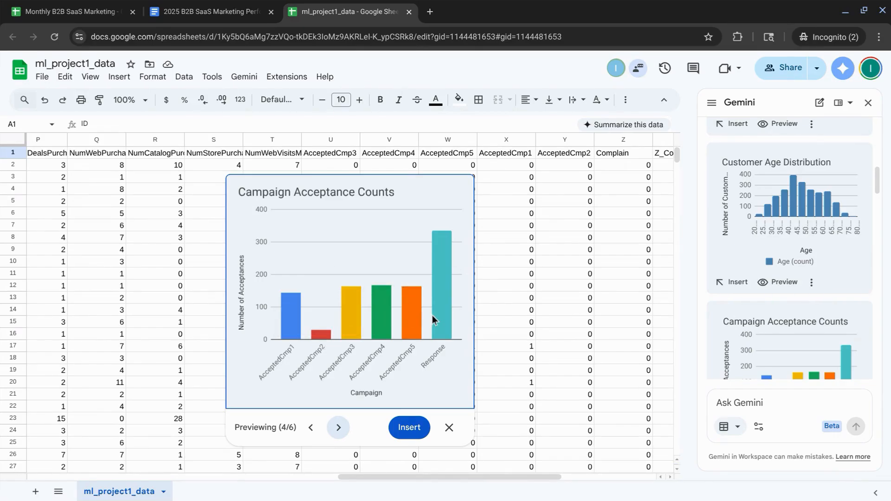
pyautogui.moveTo(416, 318)
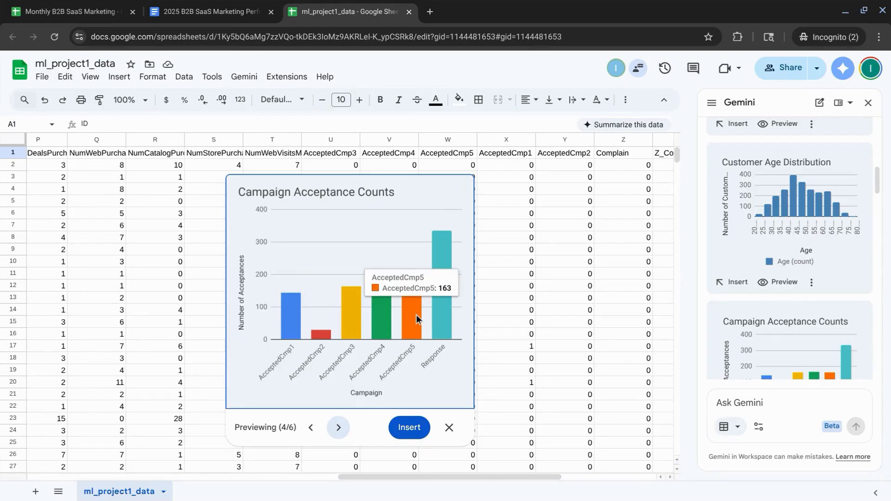
pyautogui.click(339, 428)
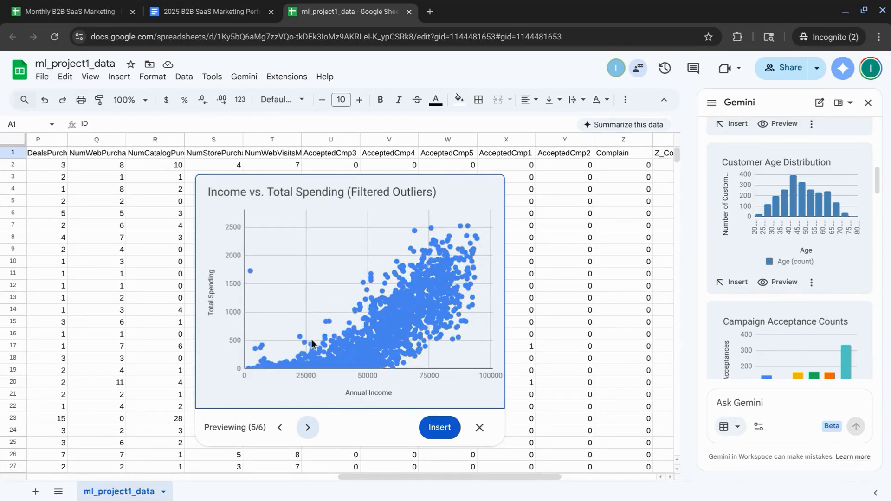
pyautogui.click(307, 425)
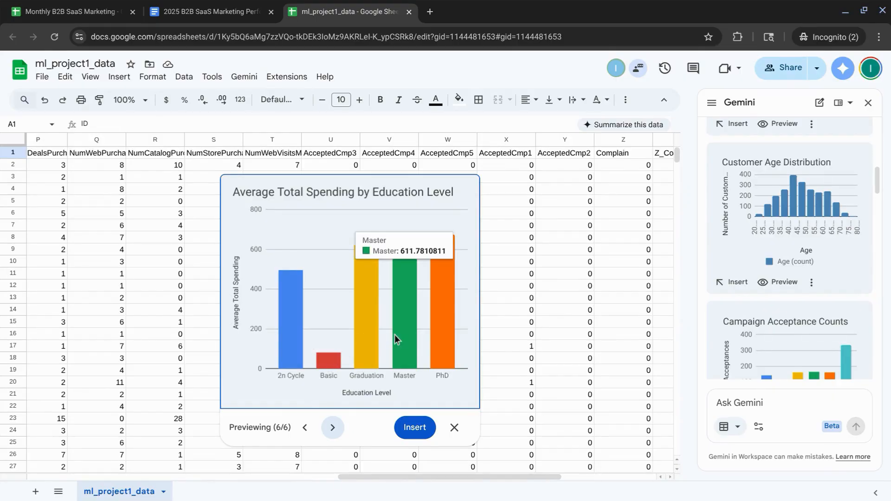
# Ask Gemini the suggested question "What is the average total spending?" and read through its answer.
pyautogui.scroll(-10, 780, 321)
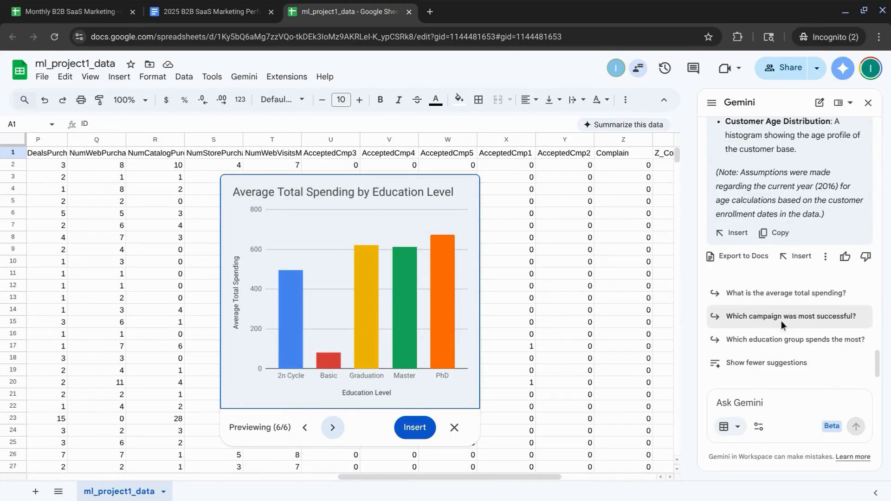
pyautogui.click(754, 300)
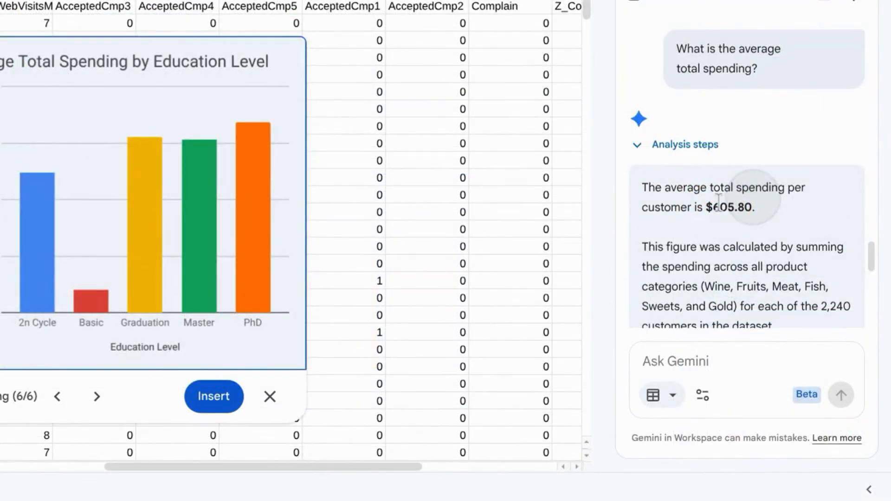
pyautogui.scroll(-6, 718, 200)
pyautogui.scroll(1, 718, 202)
pyautogui.scroll(-2, 718, 202)
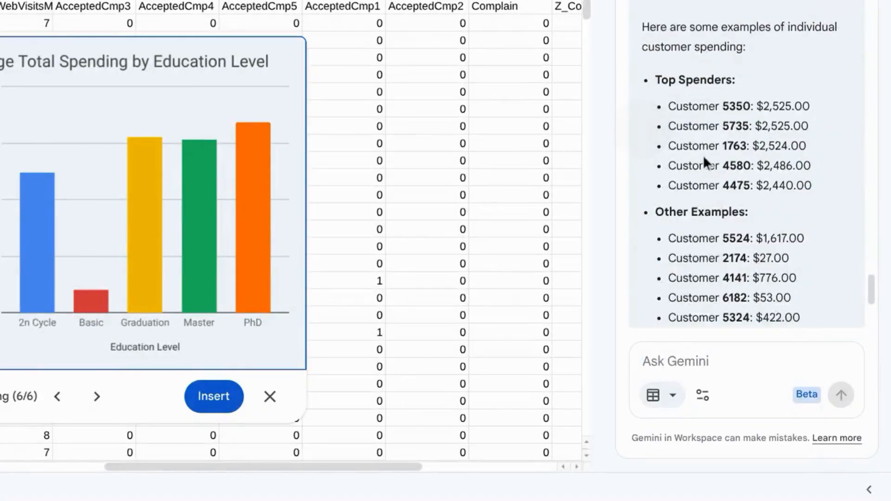
pyautogui.scroll(-4, 703, 157)
# Export Gemini's earlier response with the data visualizations and insights to Google Docs.
pyautogui.scroll(12, 702, 155)
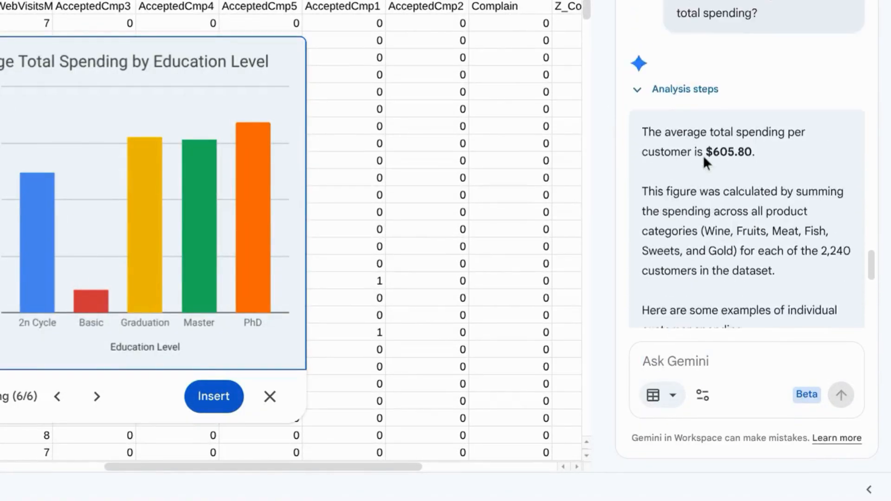
pyautogui.scroll(1, 702, 155)
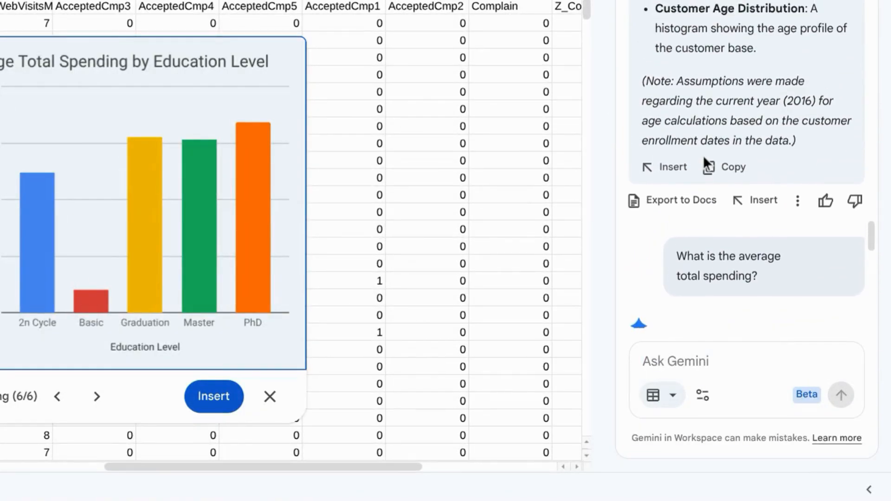
pyautogui.click(673, 204)
pyautogui.moveTo(708, 243)
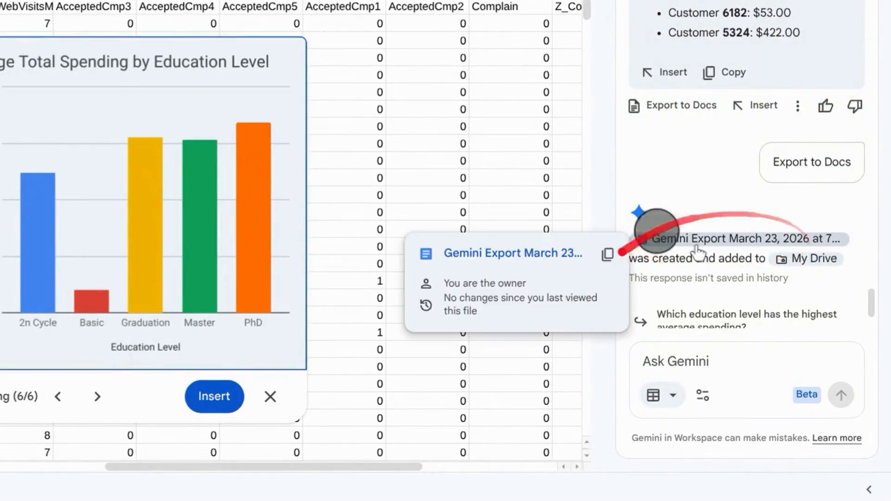
# Open the Gemini Export document created by the export and look over its Income vs. Total Spending chart.
pyautogui.click(695, 240)
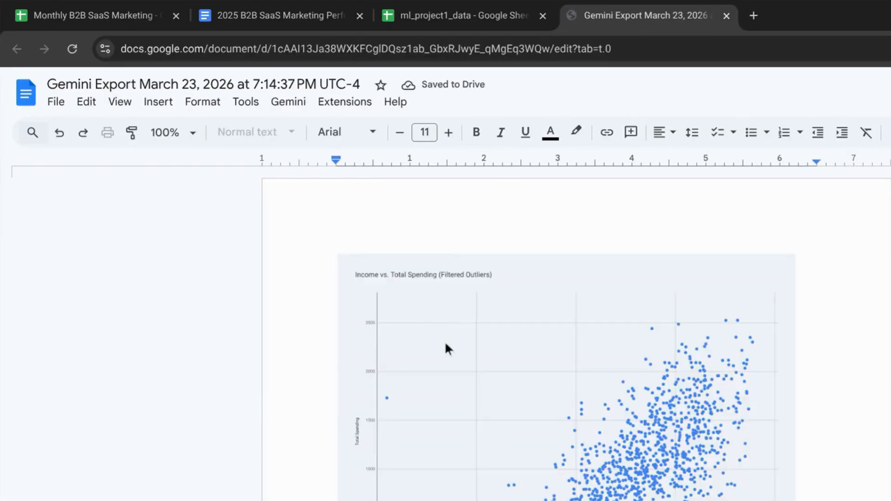
pyautogui.scroll(-2, 446, 342)
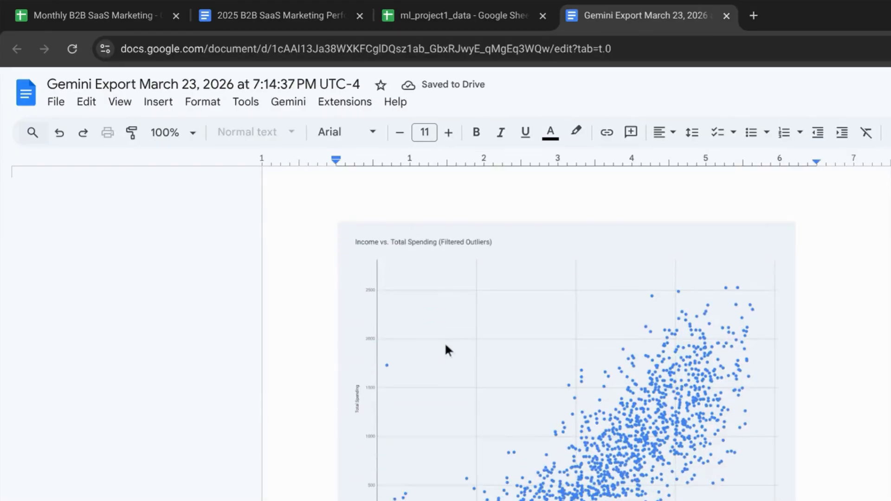
pyautogui.click(481, 353)
pyautogui.scroll(-8, 587, 343)
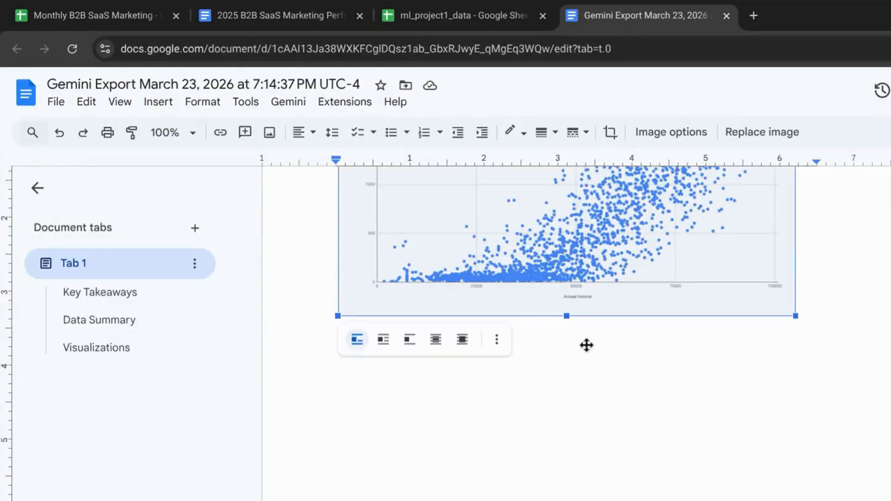
pyautogui.scroll(-13, 586, 345)
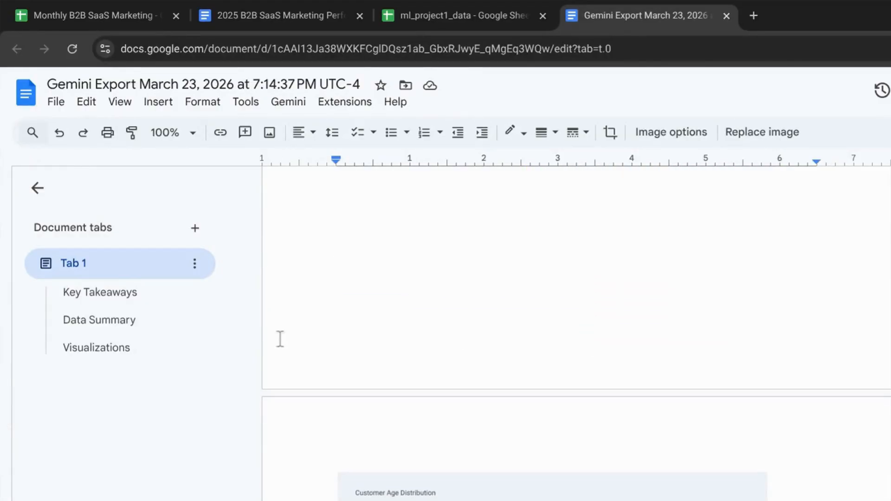
# Go to the Key Takeaways section and read on through Data Summary, Visualizations and the exported Python code.
pyautogui.click(104, 296)
pyautogui.scroll(-5, 498, 362)
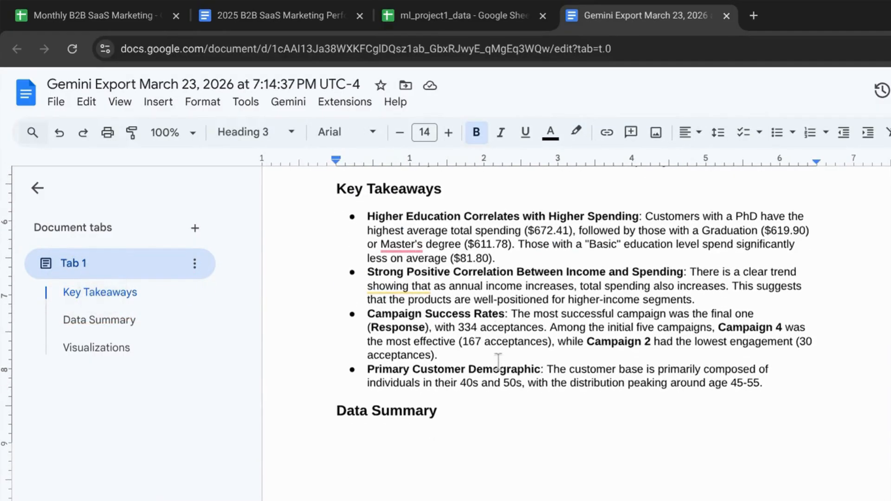
pyautogui.scroll(-15, 498, 362)
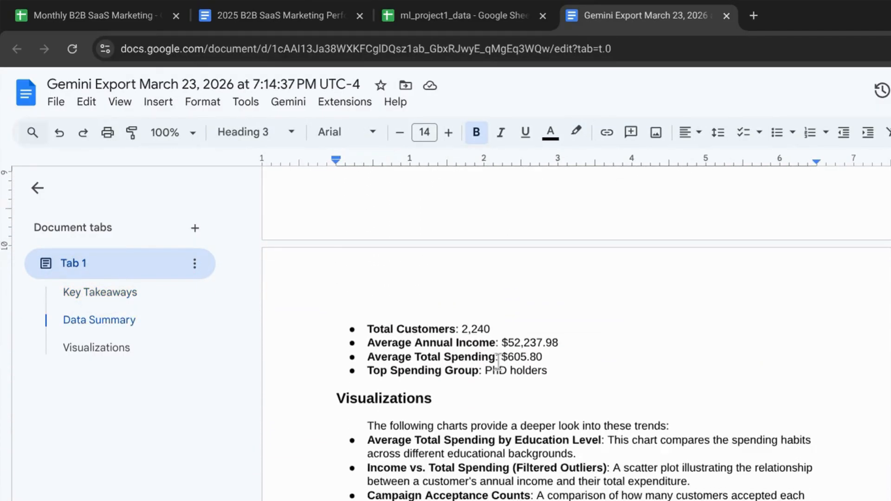
pyautogui.scroll(-1, 498, 362)
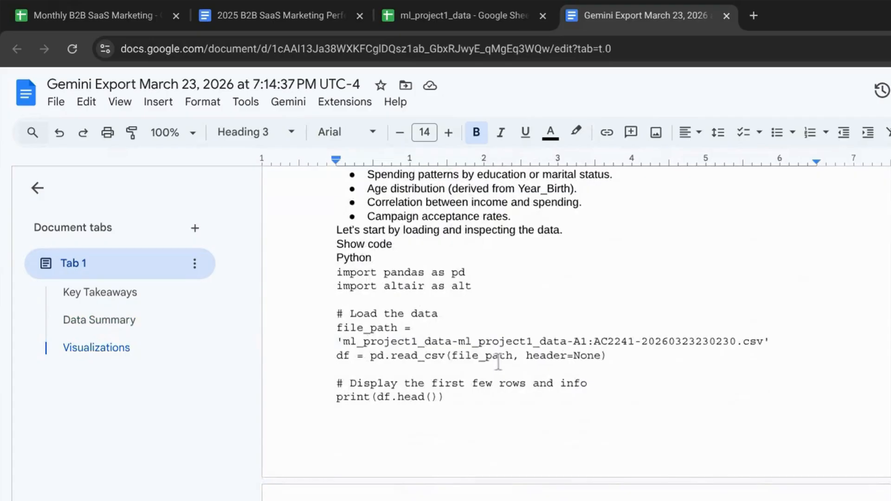
pyautogui.scroll(-3, 478, 364)
pyautogui.scroll(2, 478, 365)
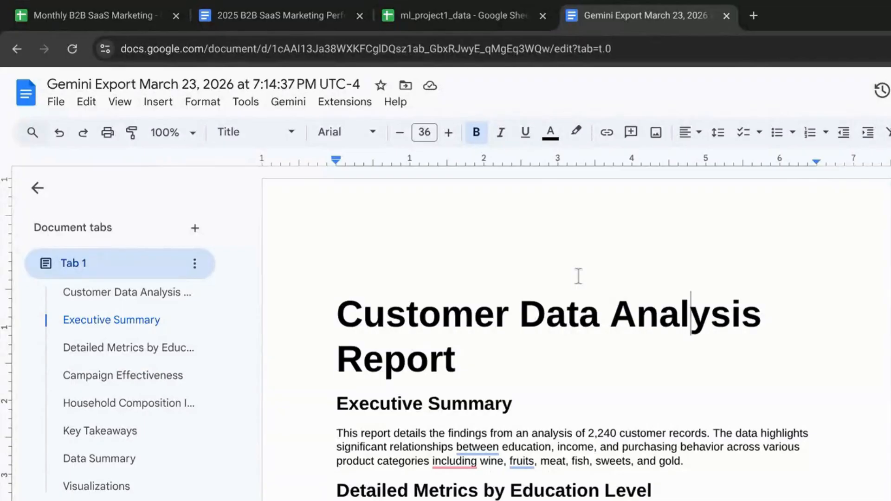
# Review the Customer Data Analysis Report from its executive summary to the Customer Age Distribution chart.
pyautogui.scroll(-4, 566, 320)
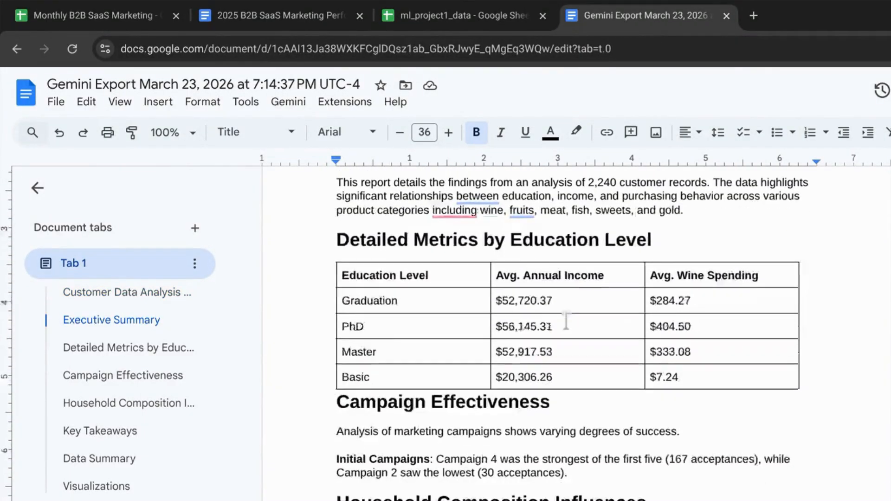
pyautogui.scroll(-10, 493, 392)
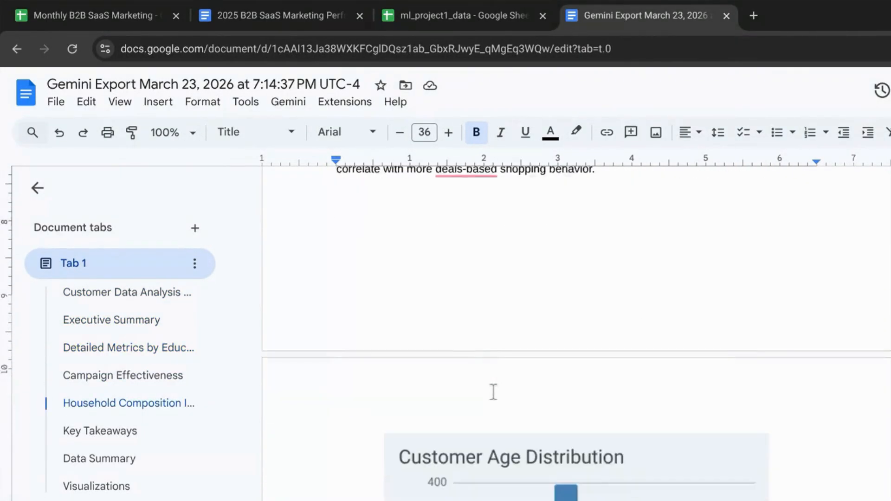
pyautogui.scroll(-2, 496, 445)
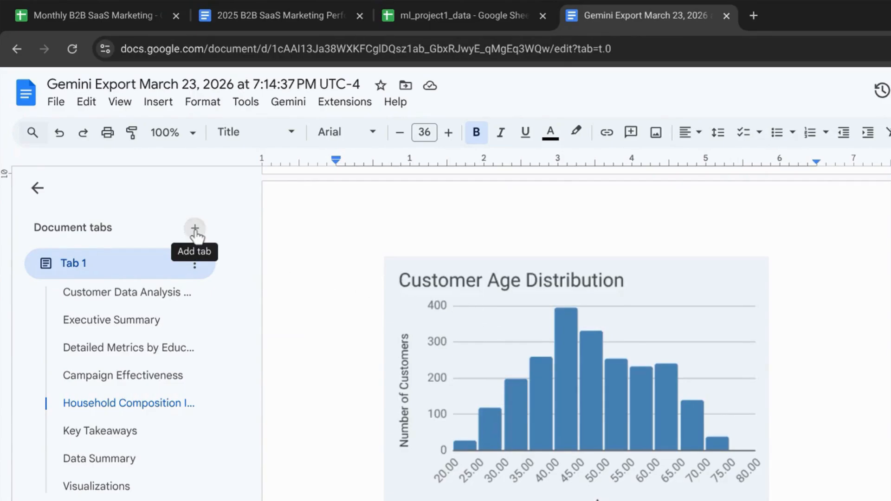
# Add a document tab and ask Gemini for a report on product purchases, products purchased by customer segments, and other product data.
pyautogui.click(195, 228)
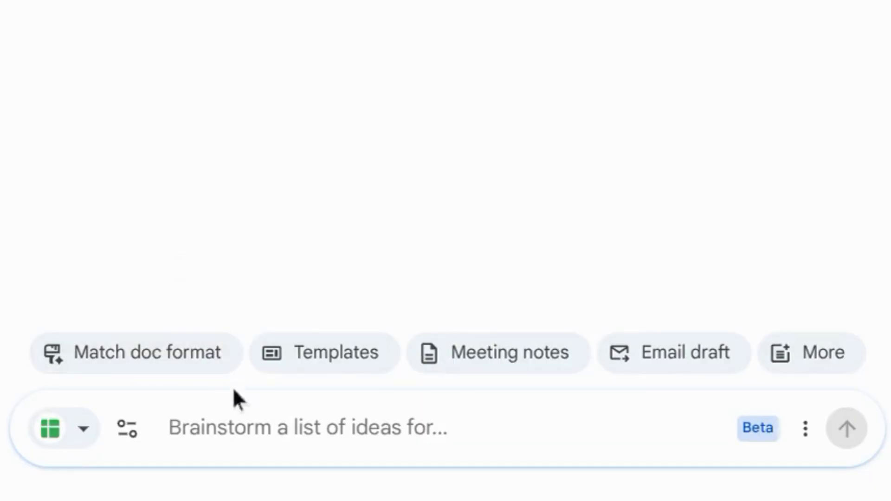
pyautogui.click(243, 427)
pyautogui.write('Create a report on the product purchases from the data, products purchased by customer segments, and other product data.')
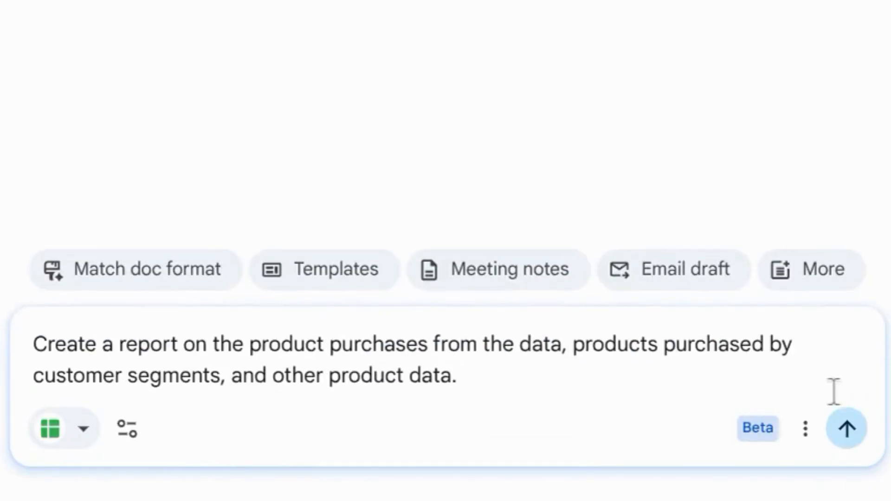
pyautogui.click(857, 440)
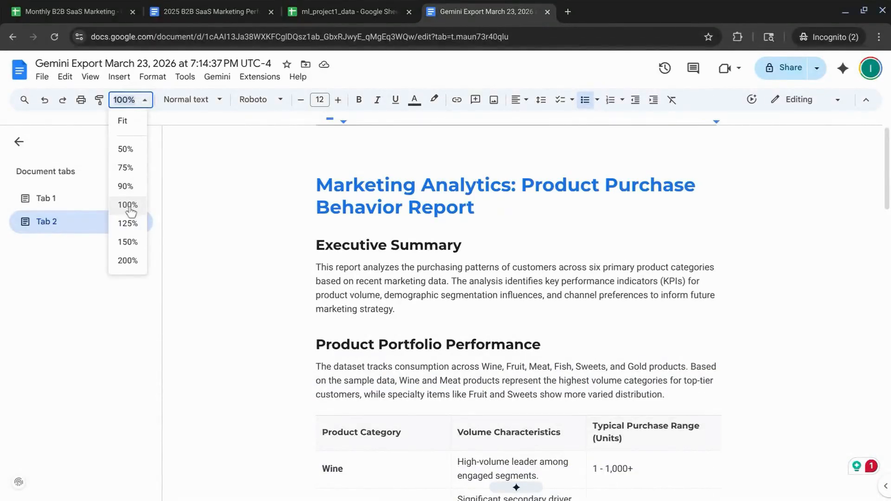
# Set the document zoom to 125% and read through the Product Purchase Behavior Report down to its strategic recommendations.
pyautogui.click(128, 222)
pyautogui.scroll(-10, 271, 249)
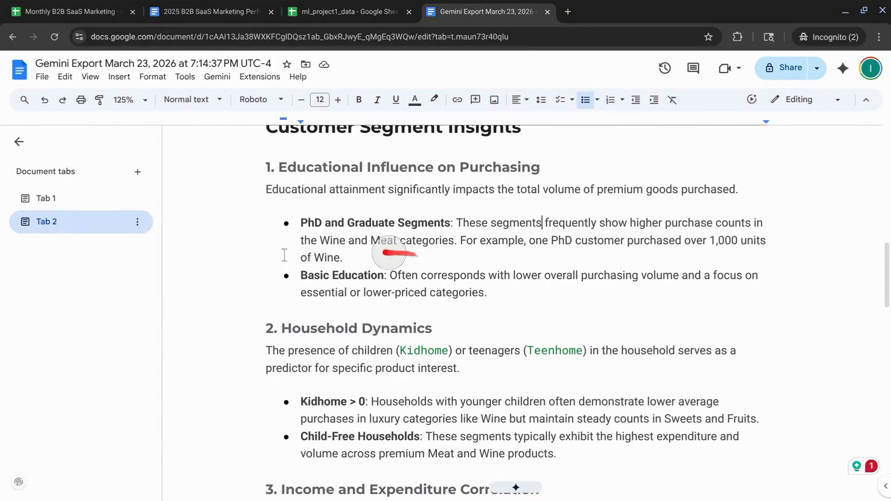
pyautogui.scroll(-3, 272, 271)
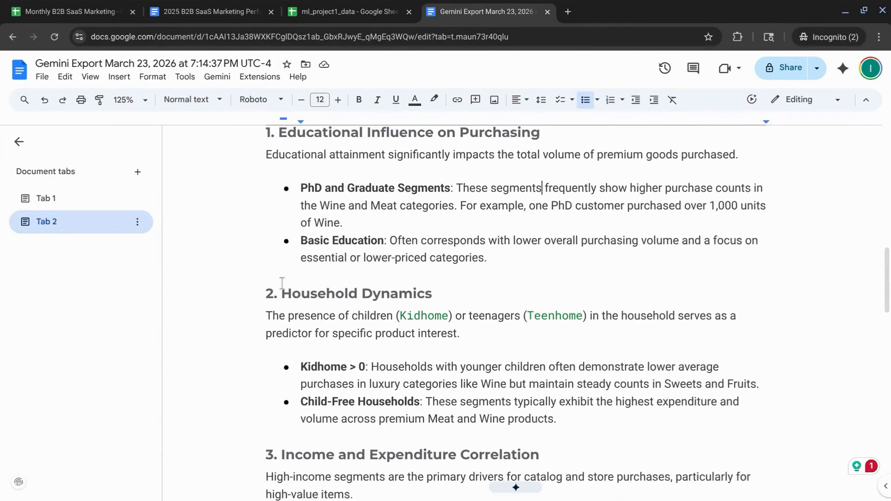
pyautogui.scroll(-2, 282, 283)
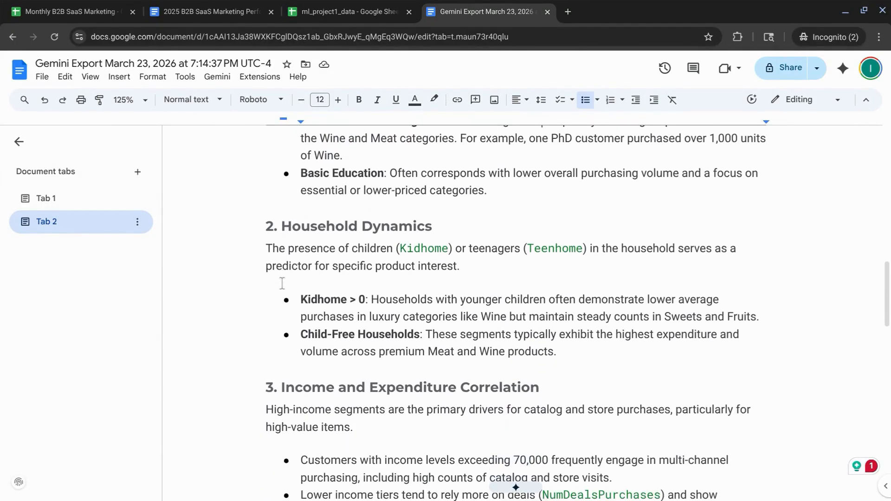
pyautogui.scroll(-10, 282, 282)
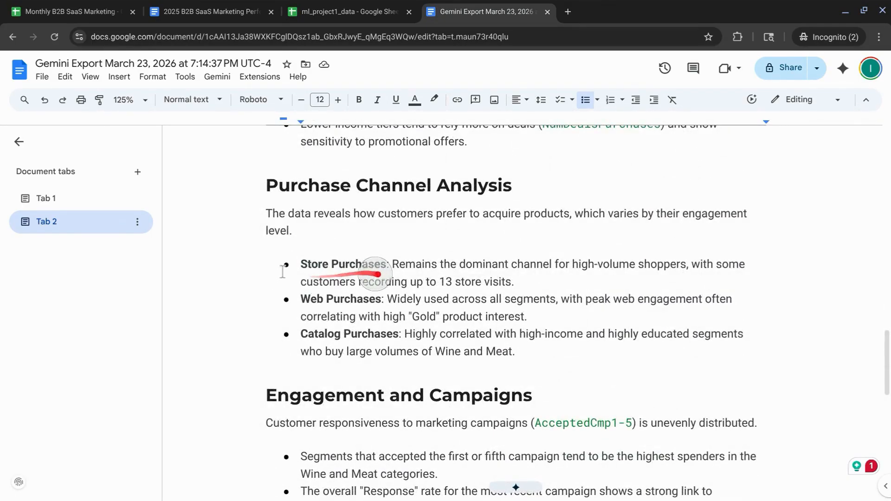
pyautogui.scroll(-2, 298, 266)
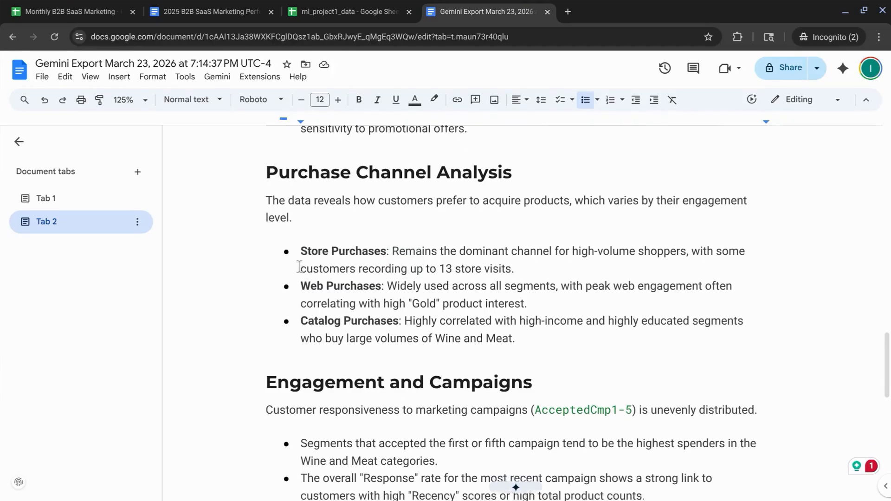
pyautogui.scroll(-5, 299, 266)
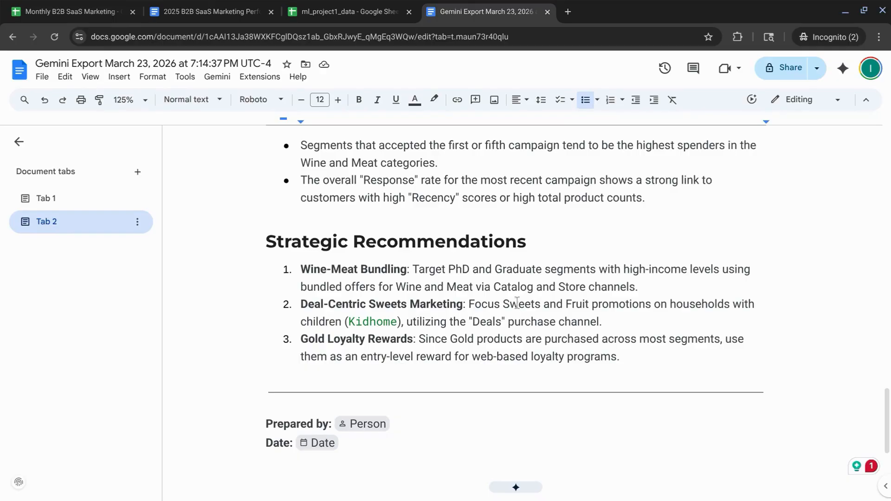
pyautogui.scroll(-2, 516, 302)
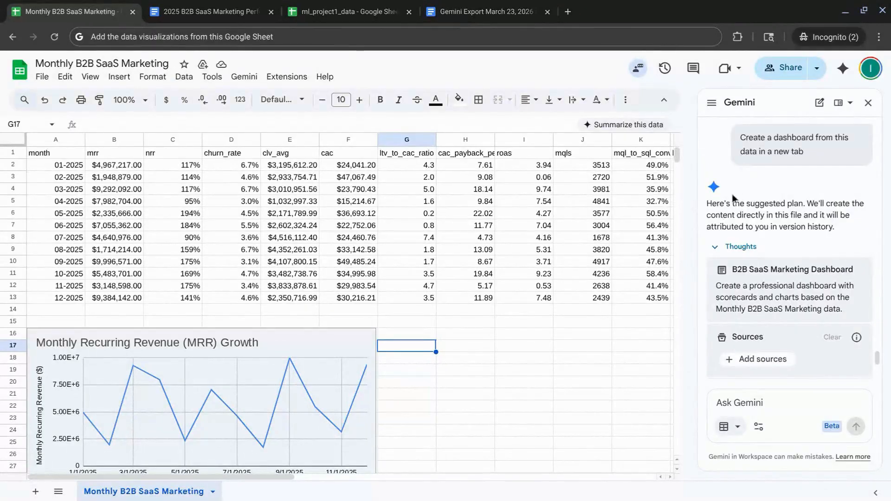
# In the Monthly B2B SaaS Marketing sheet, switch Gemini to Wide view and examine the plan's Initialize Dashboard Layout step.
pyautogui.click(844, 102)
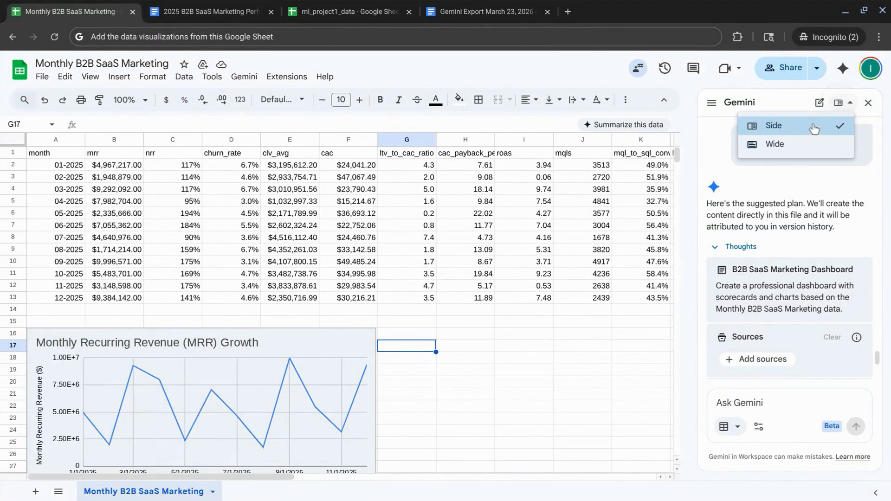
pyautogui.click(796, 147)
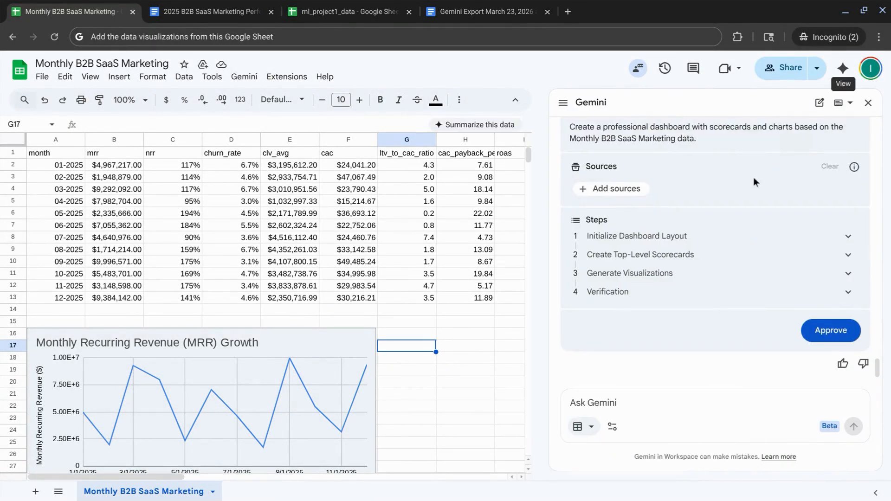
pyautogui.scroll(1, 753, 177)
pyautogui.scroll(-1, 753, 179)
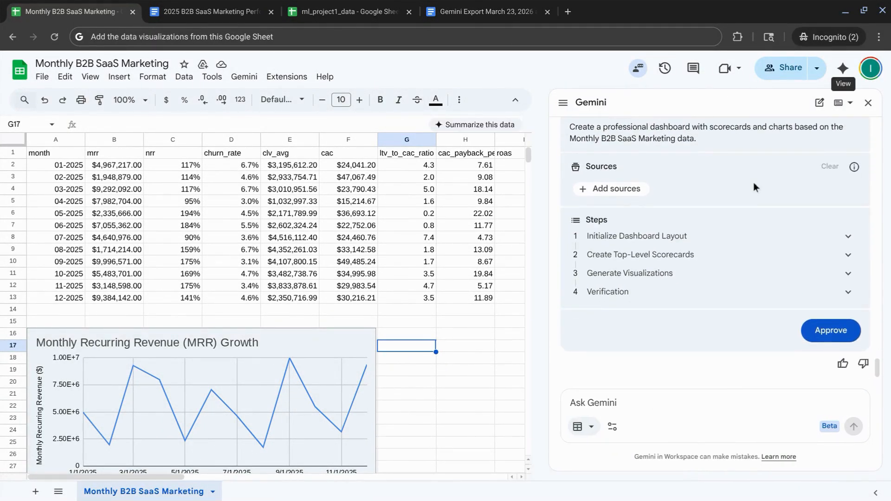
pyautogui.click(738, 235)
pyautogui.scroll(-2, 738, 237)
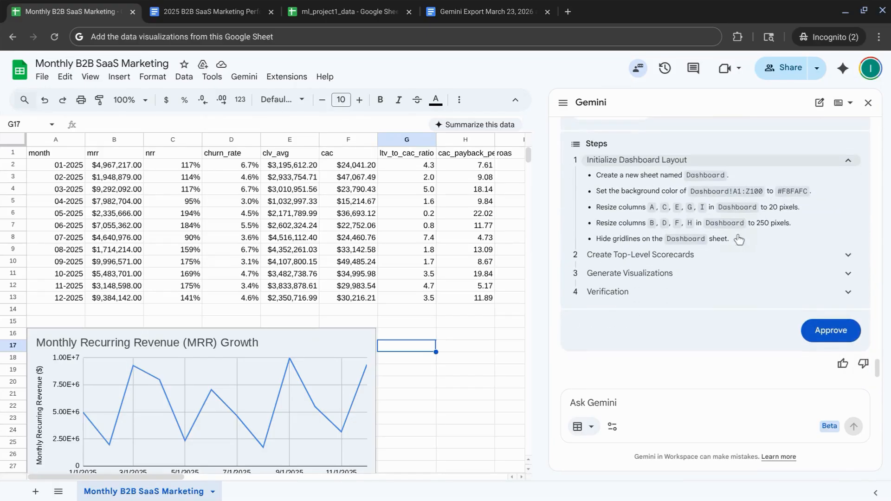
# Expand the plan's scorecards, visualizations and verification steps to review them, and approve the B2B SaaS Marketing Dashboard plan.
pyautogui.click(710, 256)
pyautogui.scroll(-4, 710, 260)
pyautogui.scroll(-1, 710, 262)
pyautogui.click(706, 277)
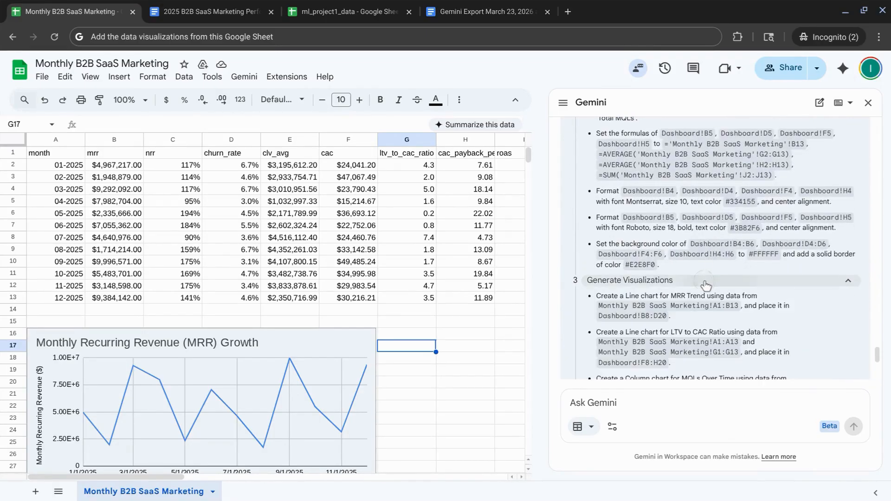
pyautogui.scroll(-4, 706, 278)
pyautogui.click(728, 291)
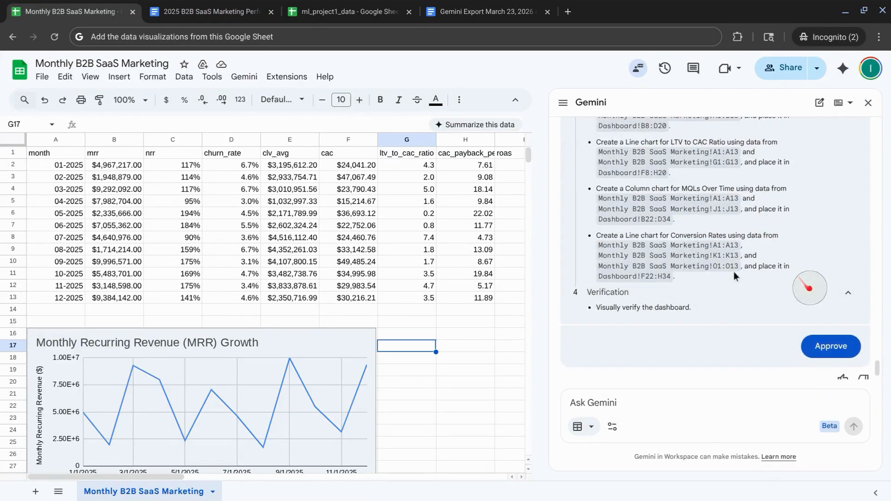
pyautogui.click(817, 351)
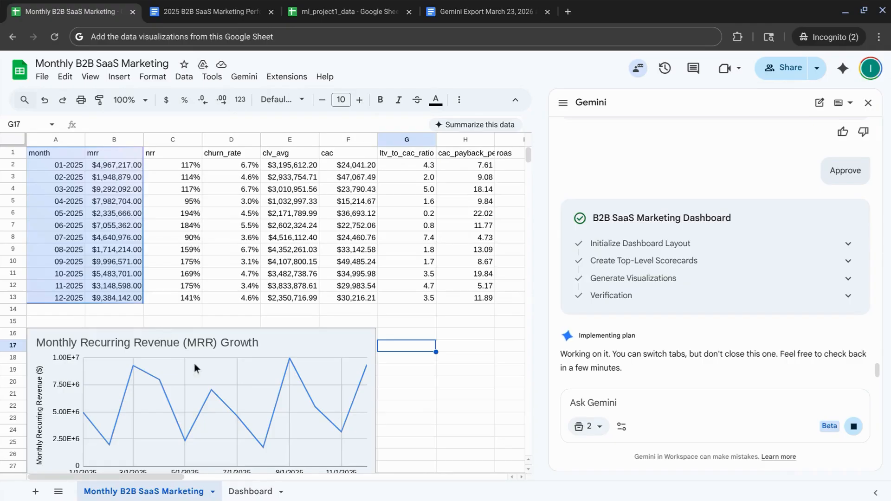
# Open the Dashboard sheet, return Gemini to Side view and look over the scorecards and charts.
pyautogui.click(246, 491)
pyautogui.click(841, 111)
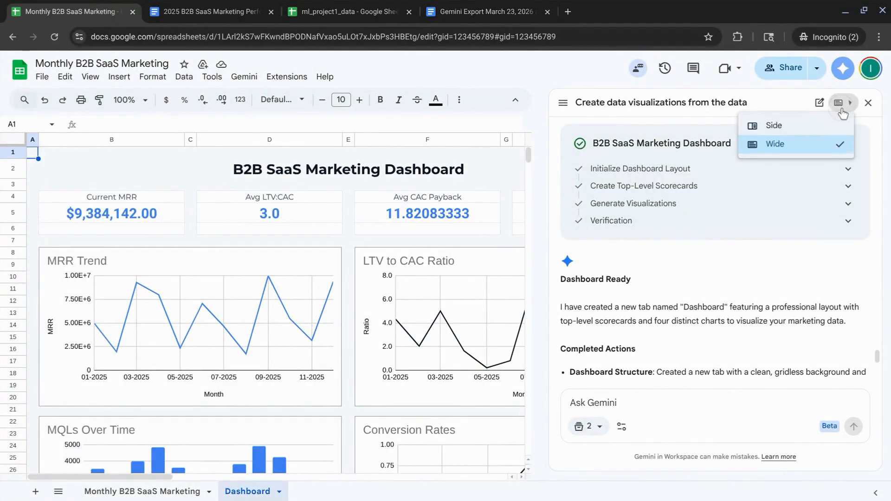
pyautogui.click(774, 125)
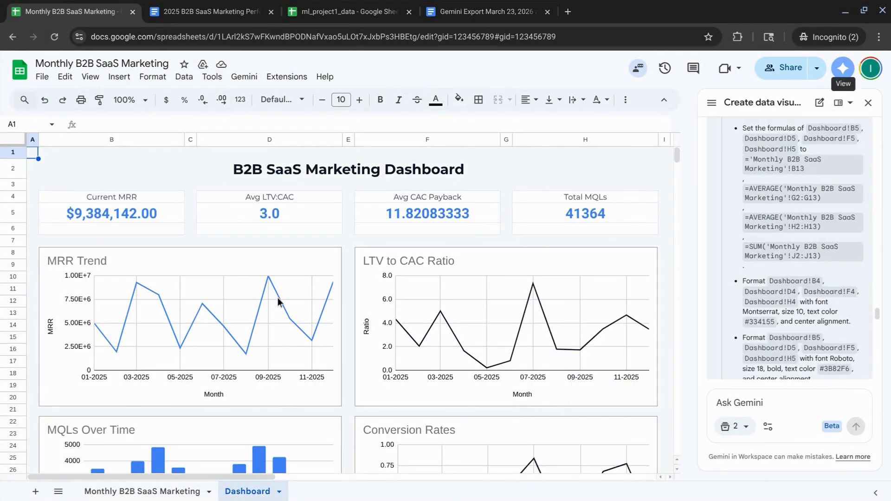
pyautogui.scroll(-5, 277, 296)
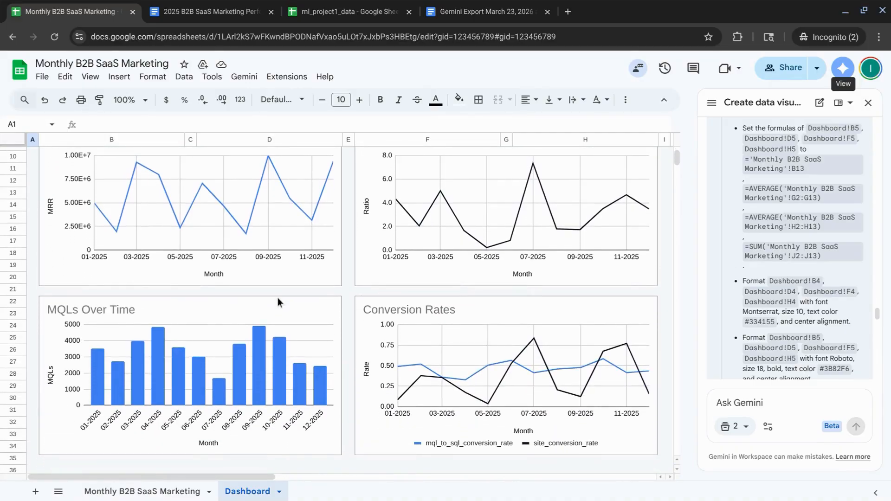
pyautogui.scroll(5, 278, 297)
# Reduce the Avg CAC Payback value in cell F5 to one decimal place.
pyautogui.click(397, 215)
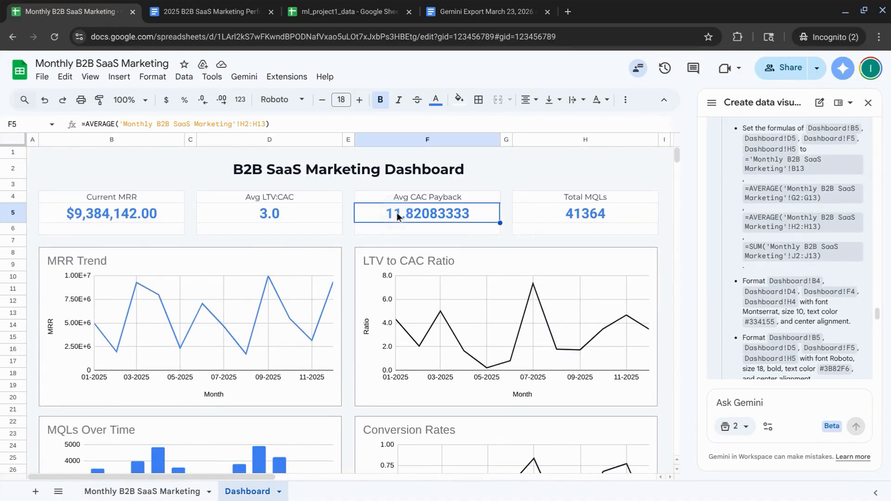
pyautogui.click(205, 104)
pyautogui.click(206, 104)
pyautogui.click(205, 104)
pyautogui.click(206, 104)
pyautogui.click(205, 104)
pyautogui.click(205, 104)
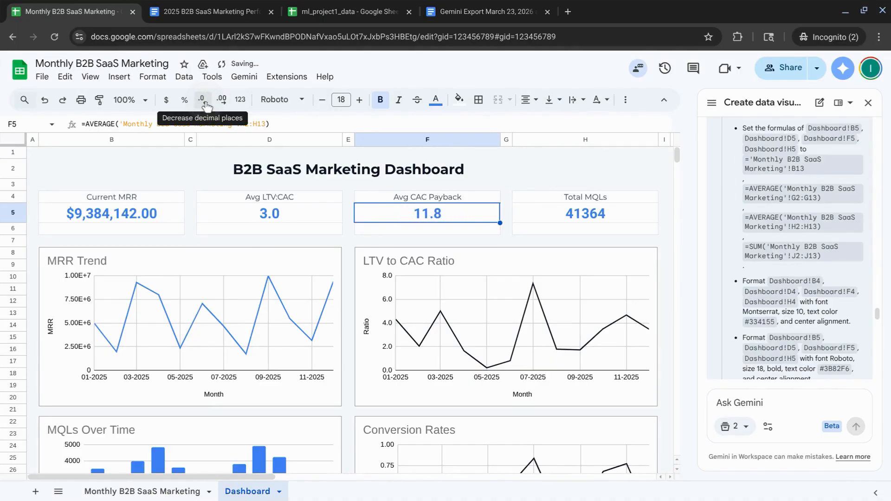
pyautogui.click(206, 104)
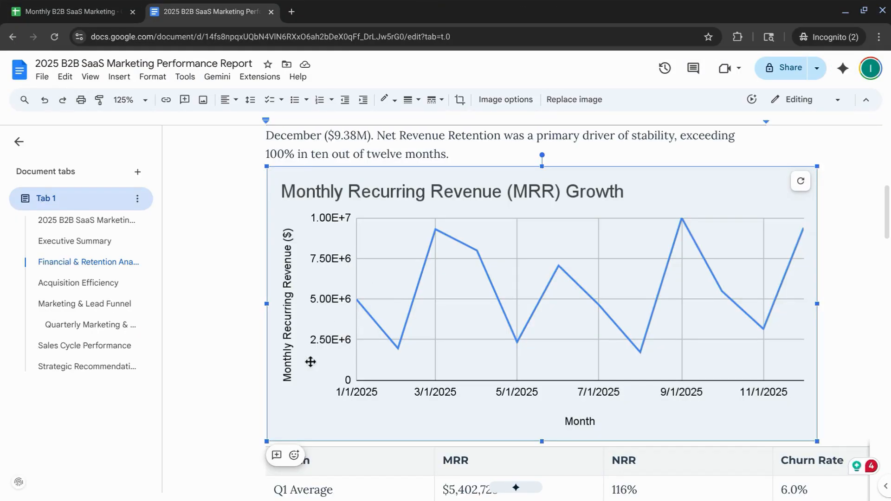
# Review the 2025 B2B SaaS Marketing Performance Report from the MRR chart through Marketing & Lead Funnel and return to its title.
pyautogui.scroll(-5, 311, 362)
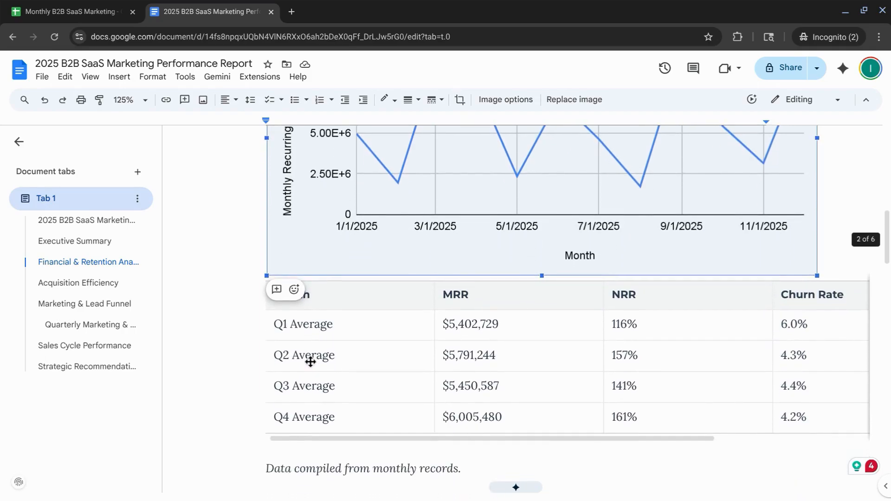
pyautogui.scroll(-10, 311, 362)
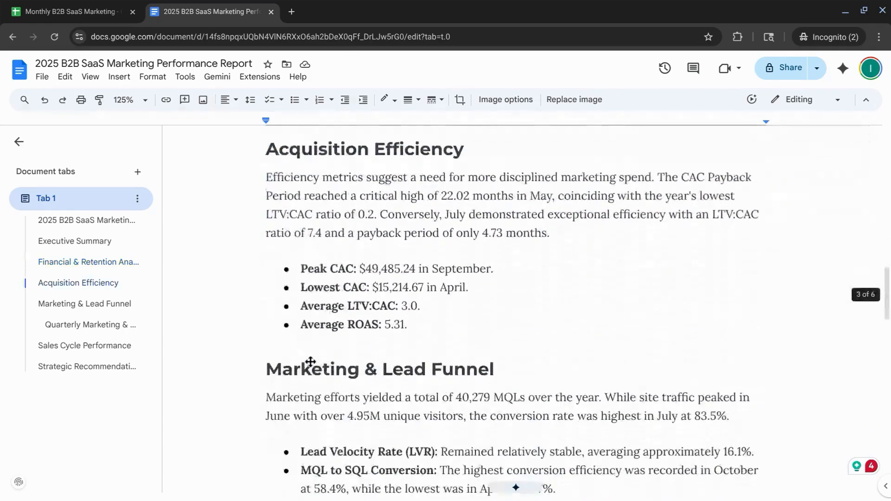
pyautogui.scroll(15, 310, 362)
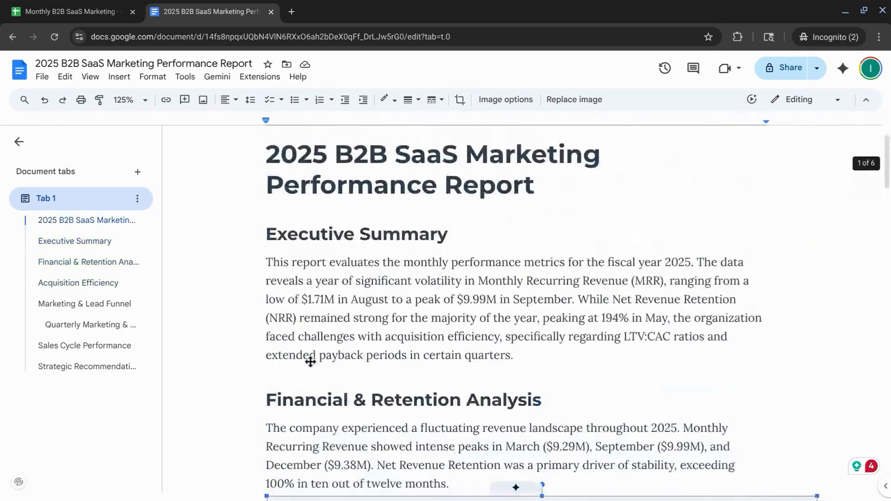
# Switch to the Monthly B2B SaaS Marketing spreadsheet and look over its data table, inserted charts and Key Insights text.
pyautogui.click(101, 11)
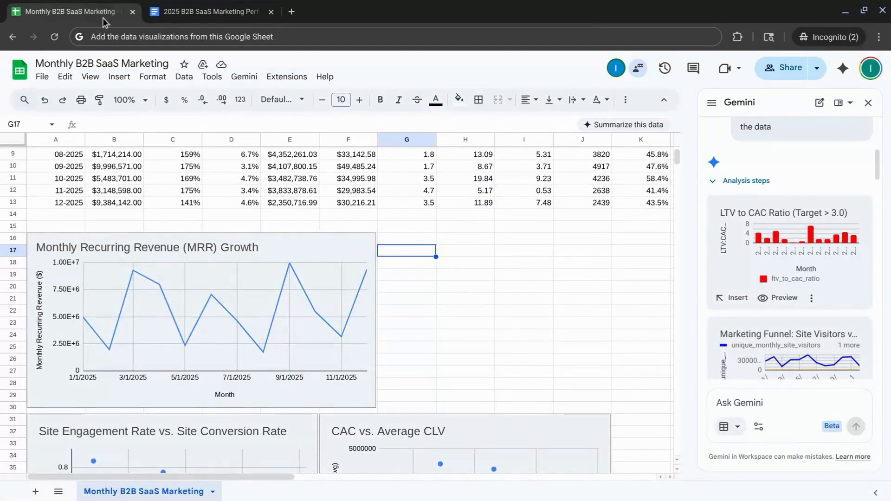
pyautogui.scroll(3, 163, 237)
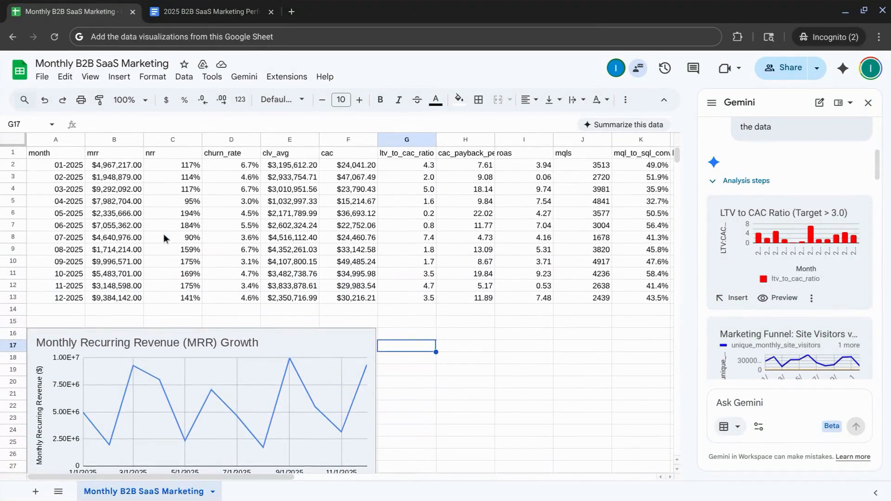
pyautogui.scroll(-6, 163, 237)
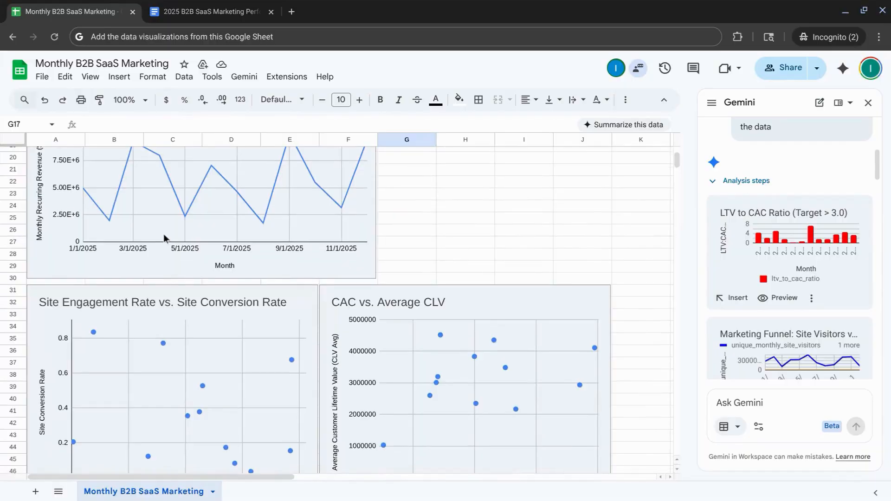
pyautogui.scroll(-8, 163, 234)
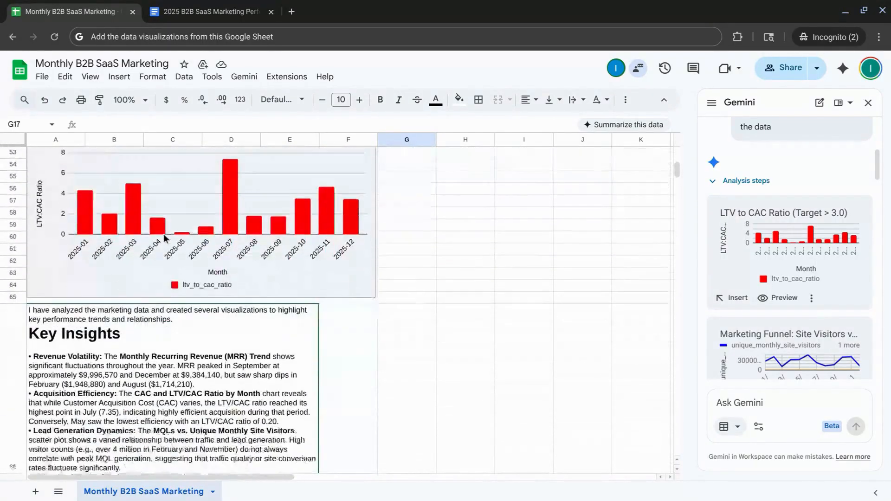
pyautogui.scroll(-5, 165, 238)
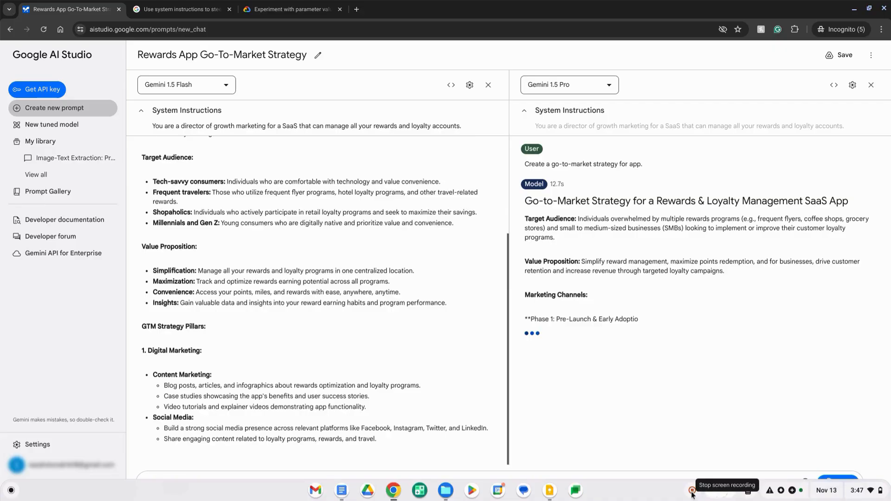